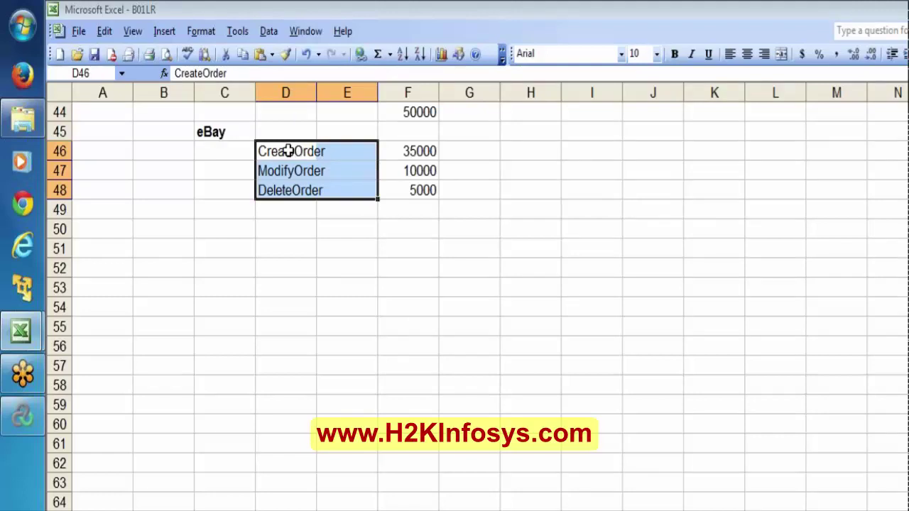
# Review the eBay CreateOrder, ModifyOrder and DeleteOrder volumes in F46:F48 against the overall total in F44.
pyautogui.click(287, 151)
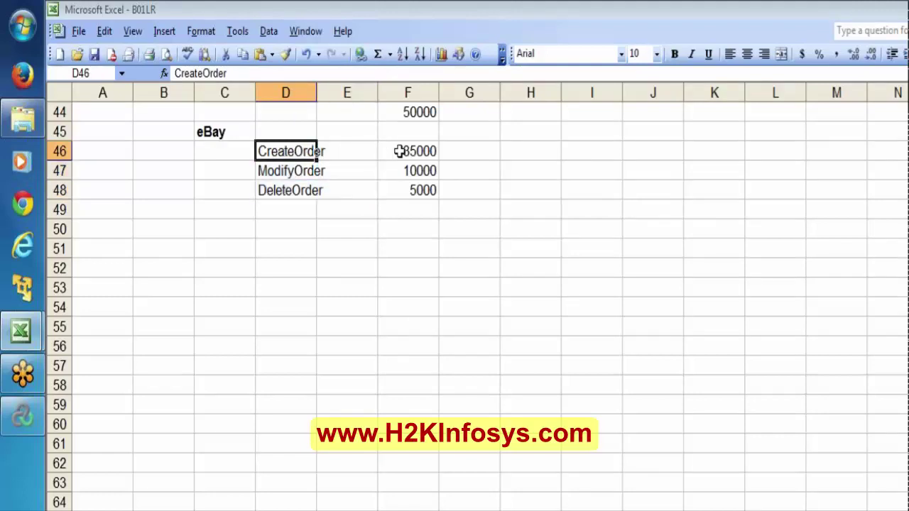
pyautogui.click(414, 152)
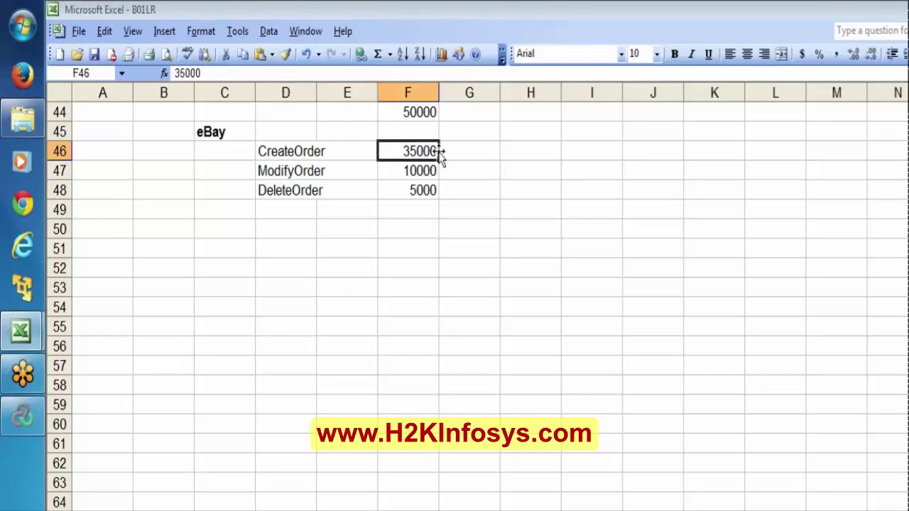
pyautogui.press('Down')
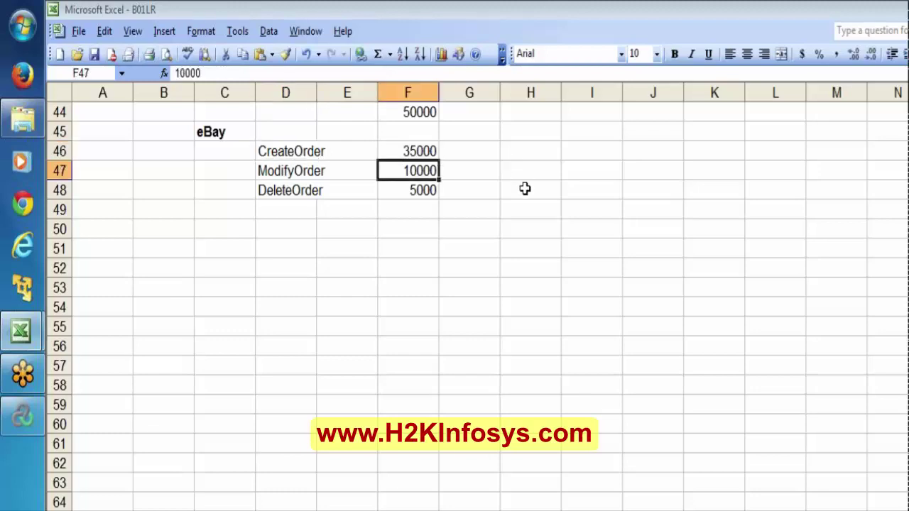
pyautogui.press('Down')
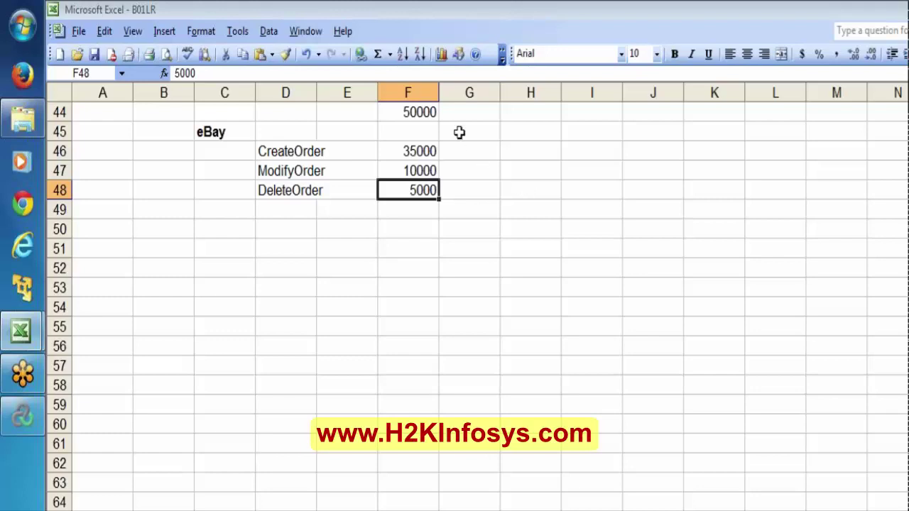
pyautogui.click(434, 116)
pyautogui.click(421, 156)
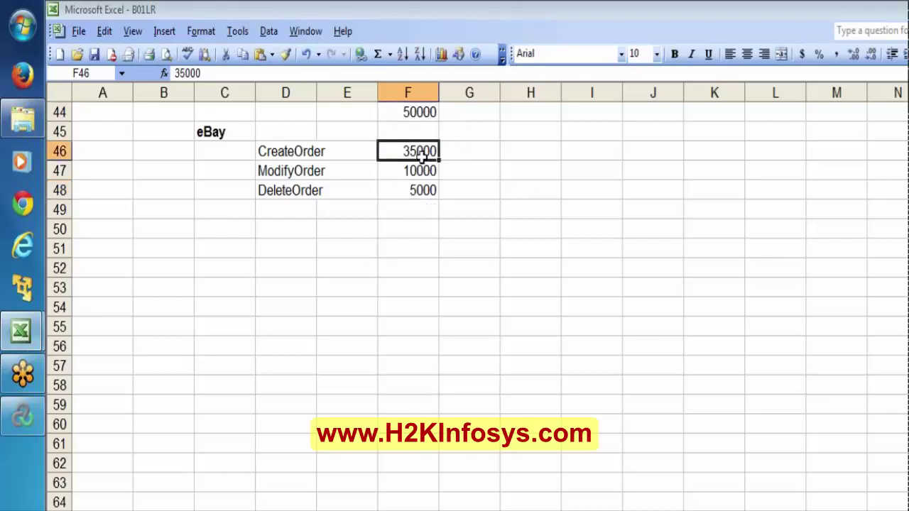
pyautogui.hotkey('shift', 'Down')
pyautogui.hotkey('shift', 'Down')
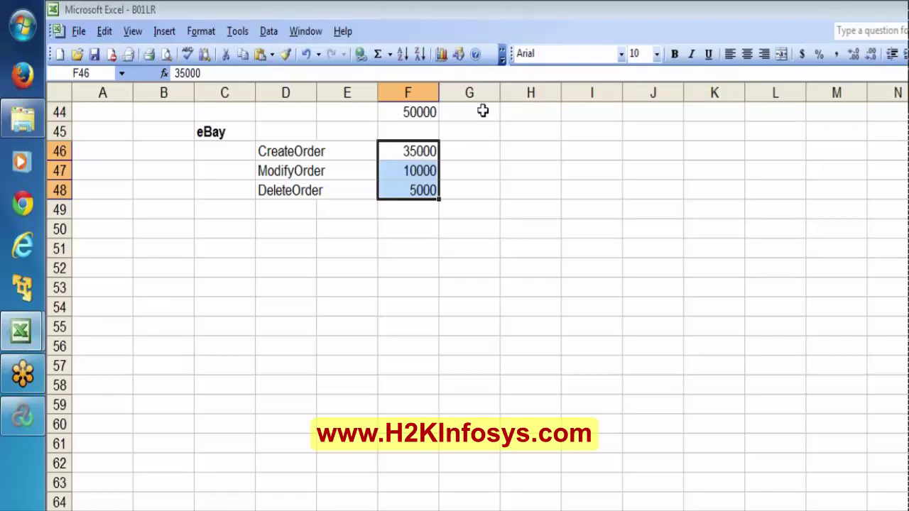
pyautogui.click(406, 114)
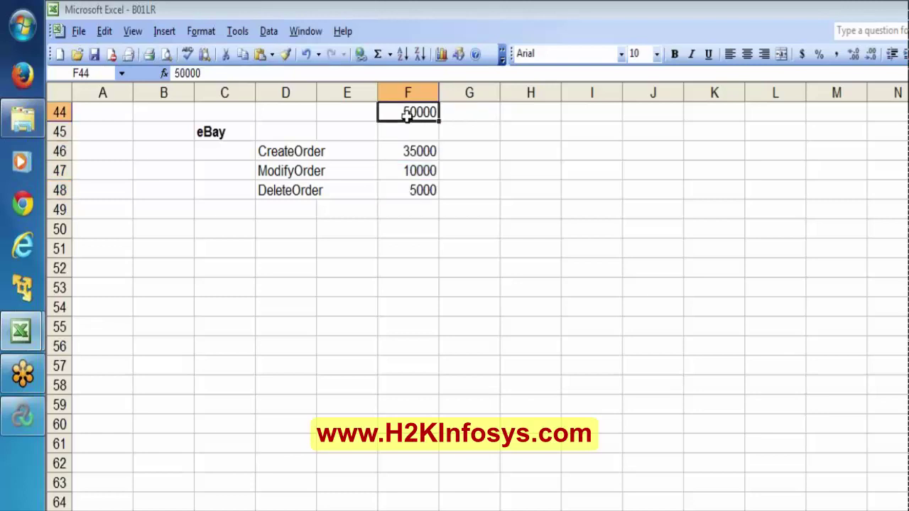
# Insert three blank rows between the "b. With Percentage" heading and the row holding the overall total.
pyautogui.press('Up')
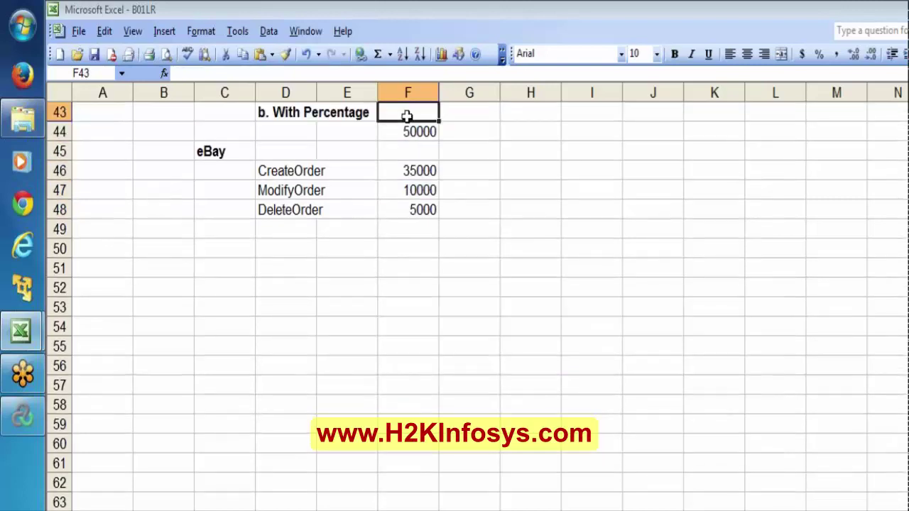
pyautogui.rightClick(53, 139)
pyautogui.click(91, 232)
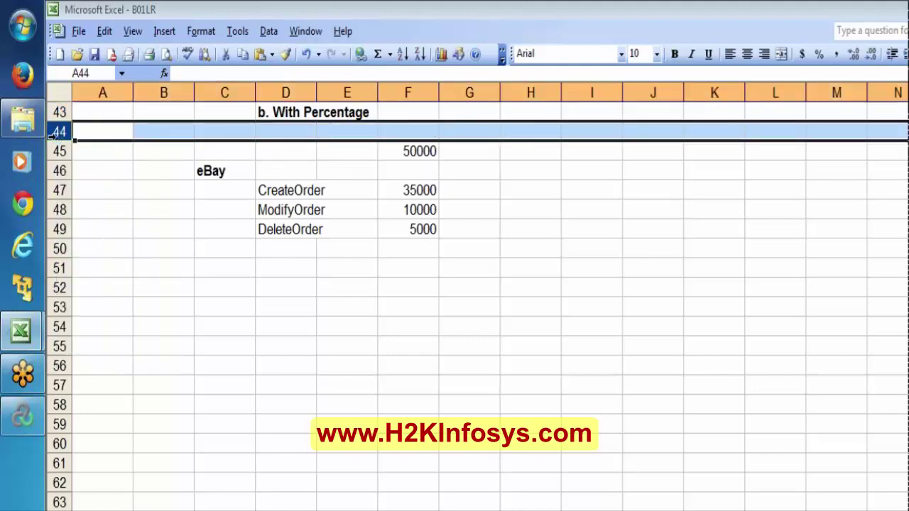
pyautogui.rightClick(57, 132)
pyautogui.click(91, 224)
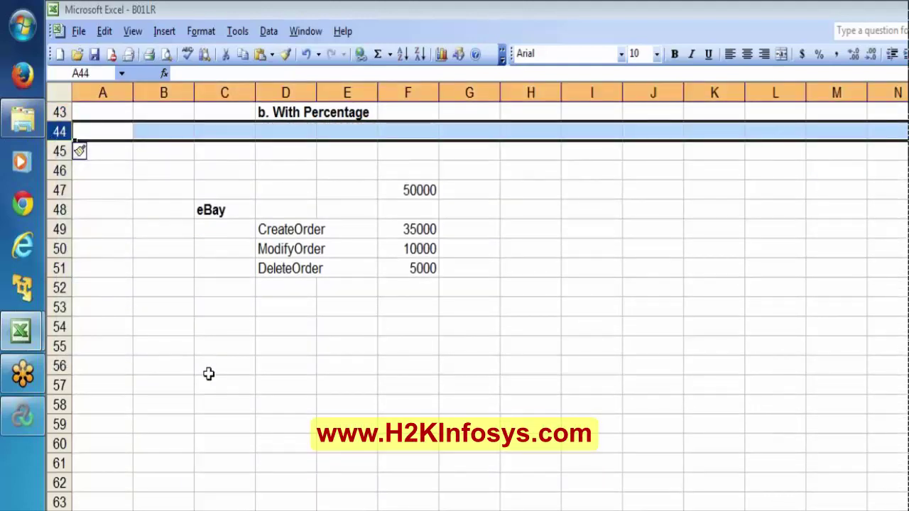
# Enter the heading "During Jan2013" in cell F45, above the overall total.
pyautogui.click(225, 510)
pyautogui.press('Down')
pyautogui.press('Down')
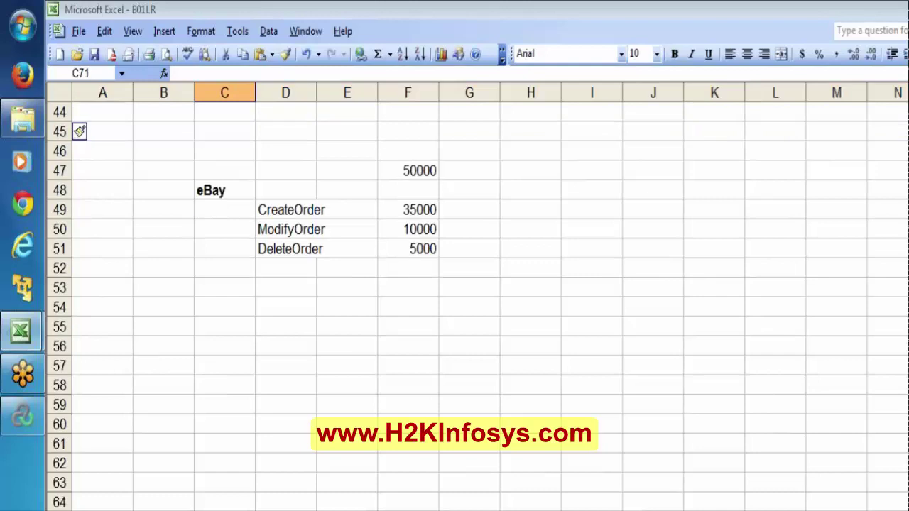
pyautogui.click(418, 138)
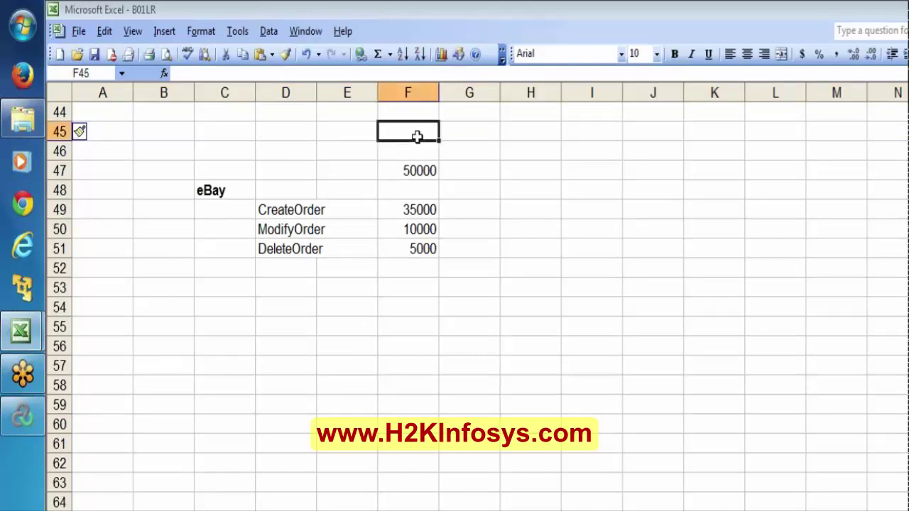
pyautogui.write('During')
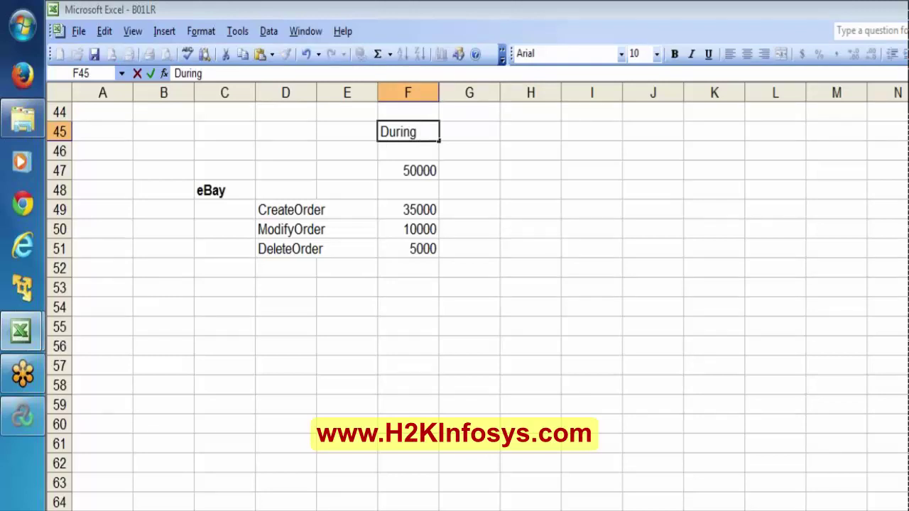
pyautogui.write(' Jan2013')
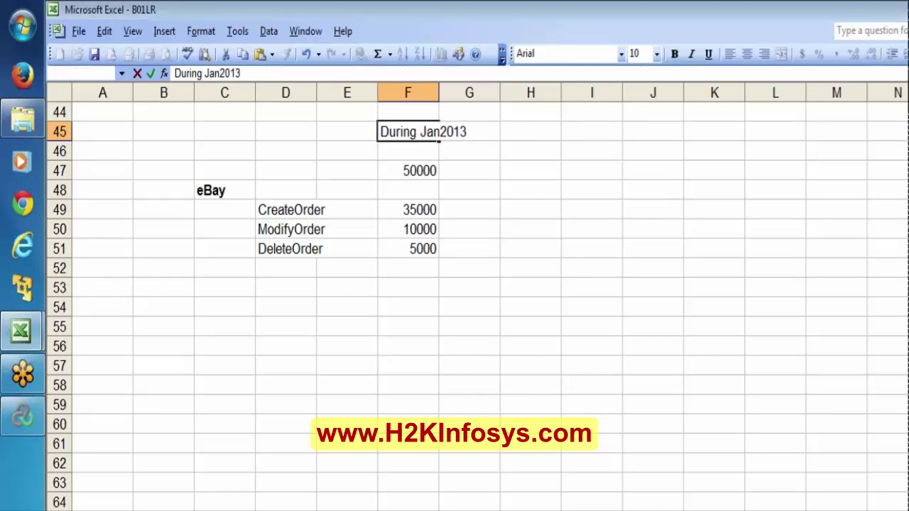
pyautogui.press('Return')
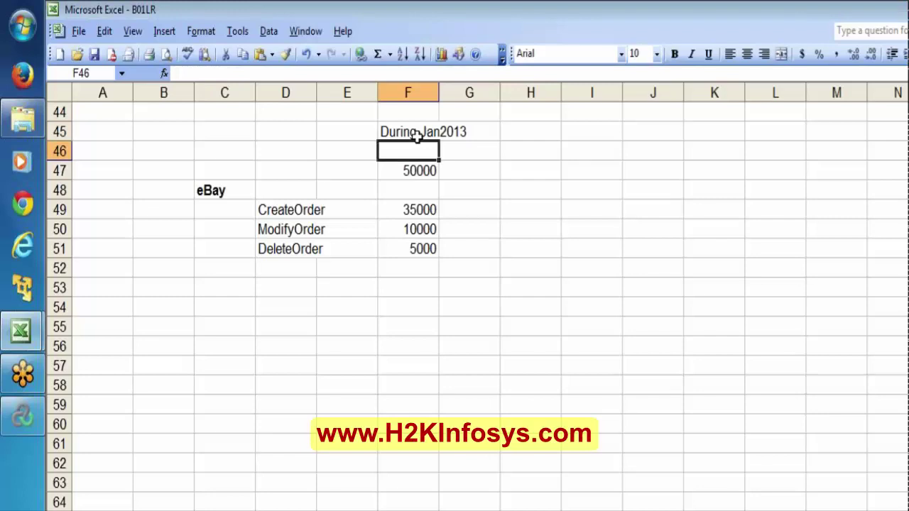
# Append "/day" to the total in cell F47 so it reads 50000/day.
pyautogui.press('Down')
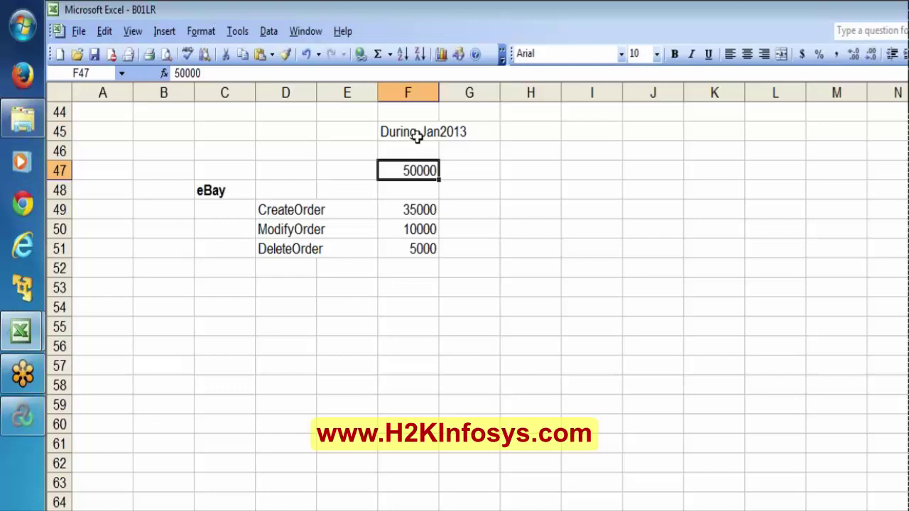
pyautogui.press('F2')
pyautogui.write('/day')
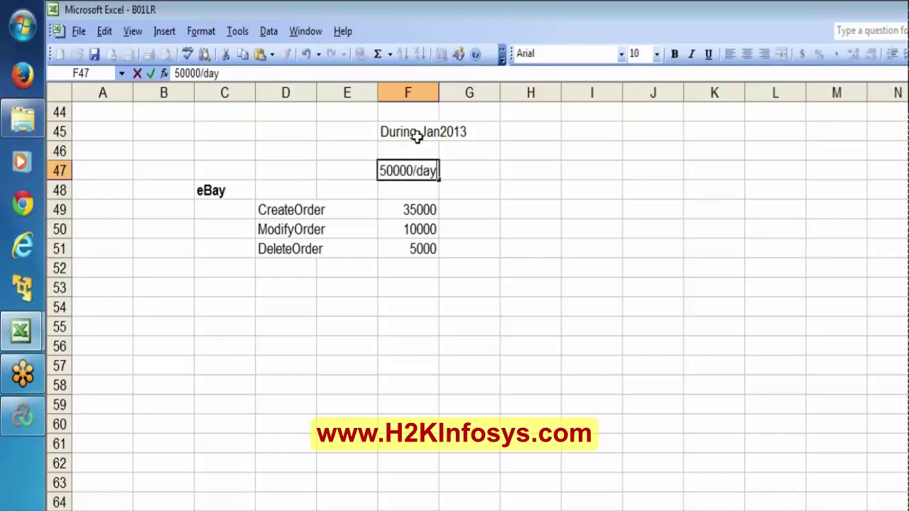
pyautogui.press('Return')
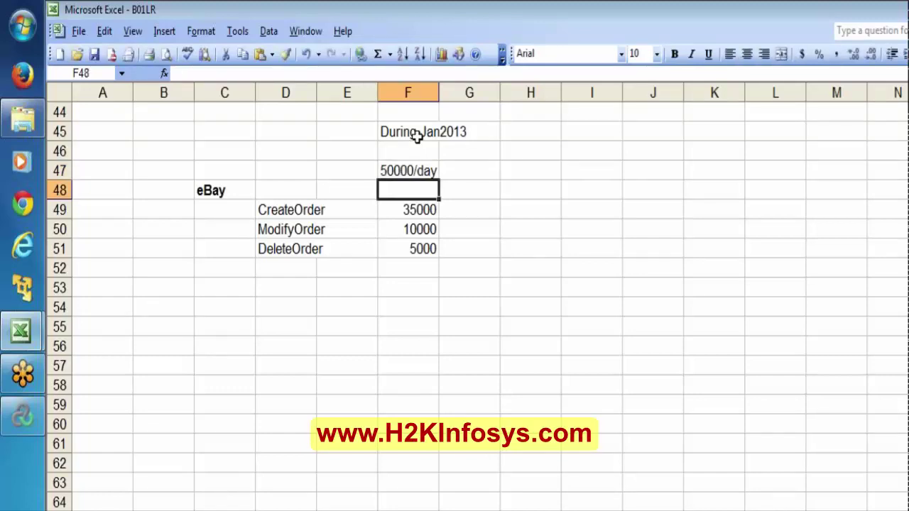
# Review the Jan2013 heading, its daily total and the order volumes beneath it in column F.
pyautogui.click(418, 137)
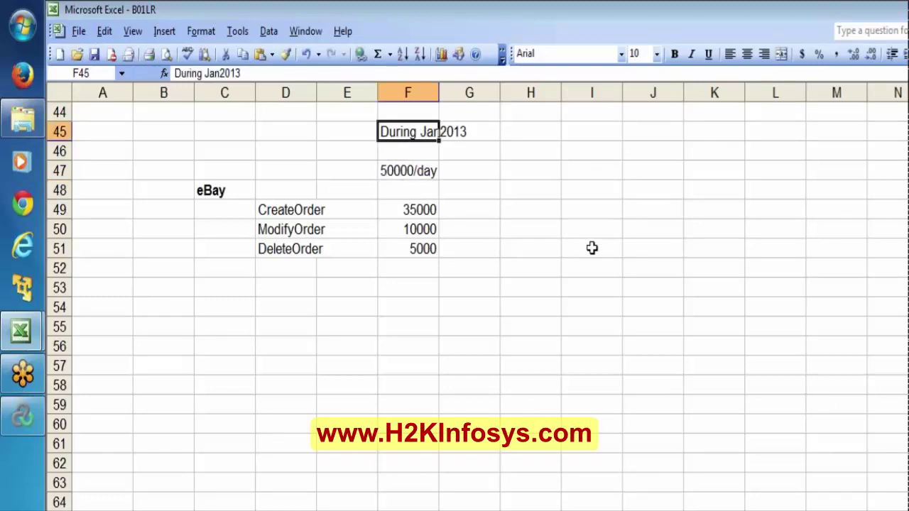
pyautogui.press('Down')
pyautogui.press('Down')
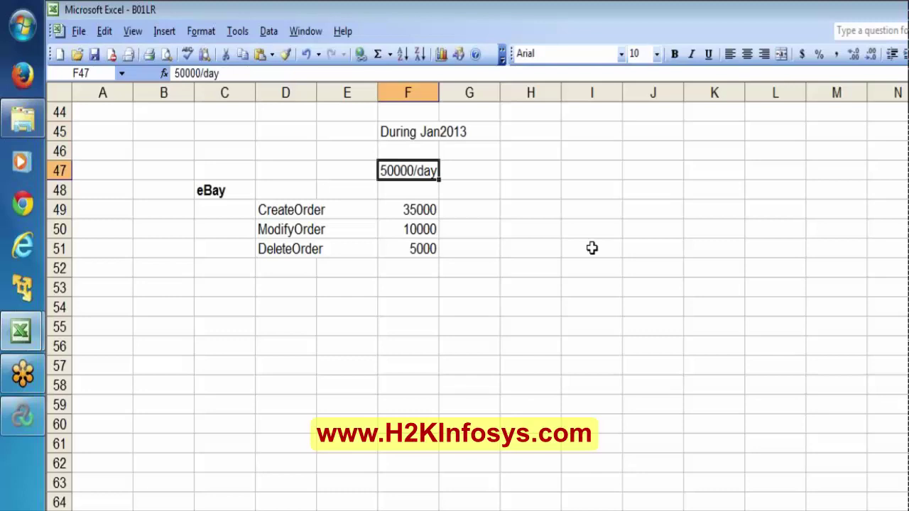
pyautogui.press('Down')
pyautogui.press('Down')
pyautogui.hotkey('shift', 'Down')
pyautogui.hotkey('shift', 'Down')
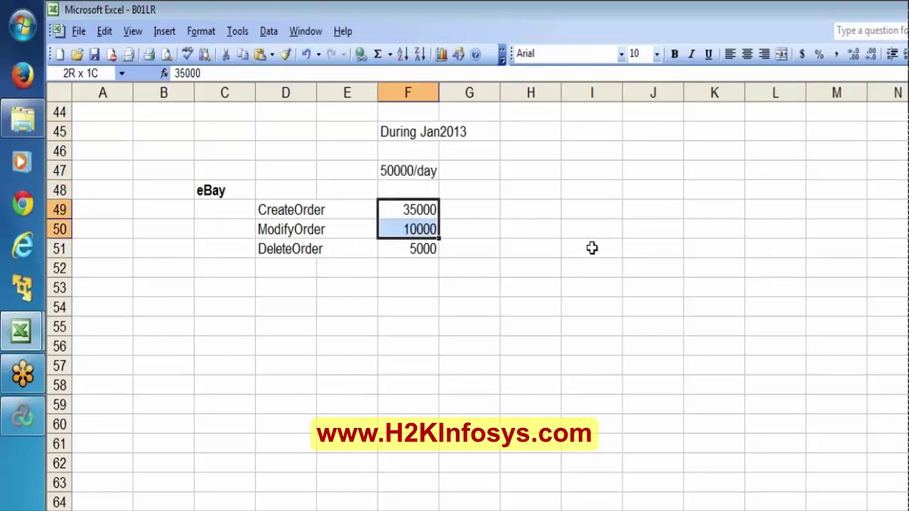
# Start a Jan2014 column by entering Jan2014 in cell H45 and the total 100000 in H47.
pyautogui.click(529, 132)
pyautogui.write('Ja')
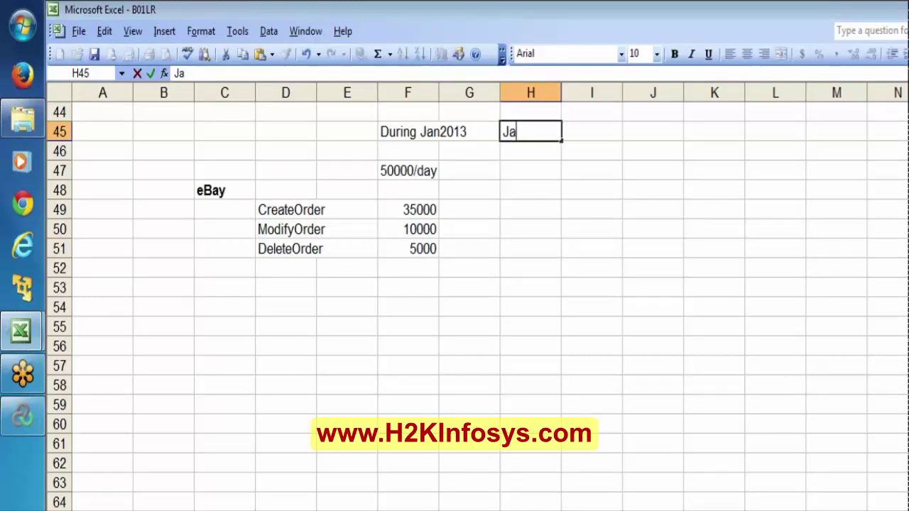
pyautogui.write('n2014')
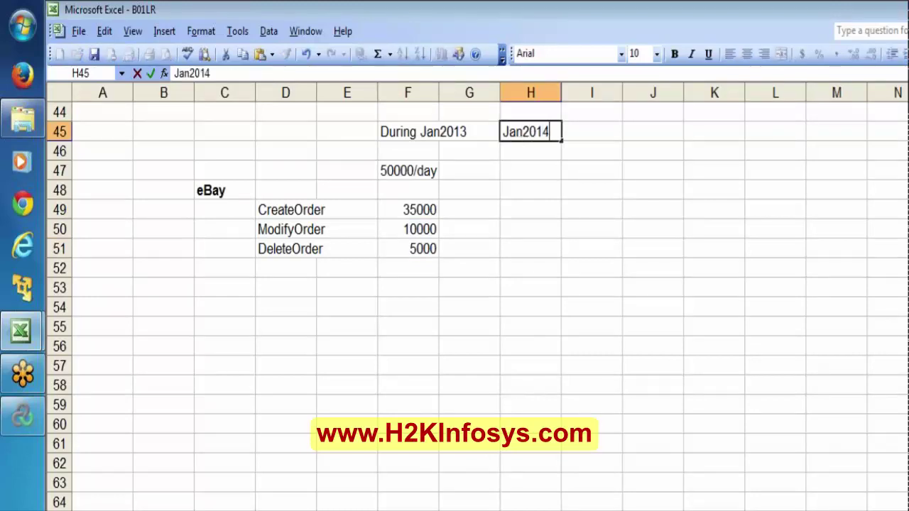
pyautogui.press('Return')
pyautogui.press('Return')
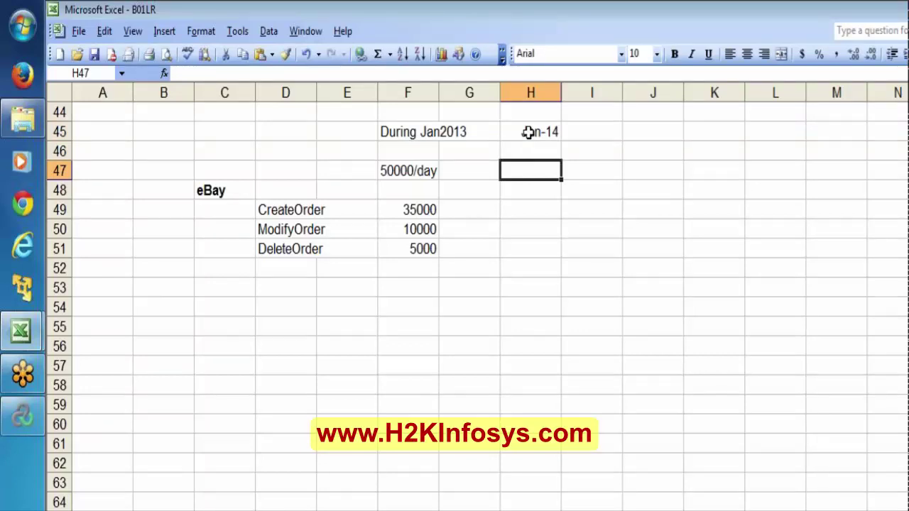
pyautogui.write('1000')
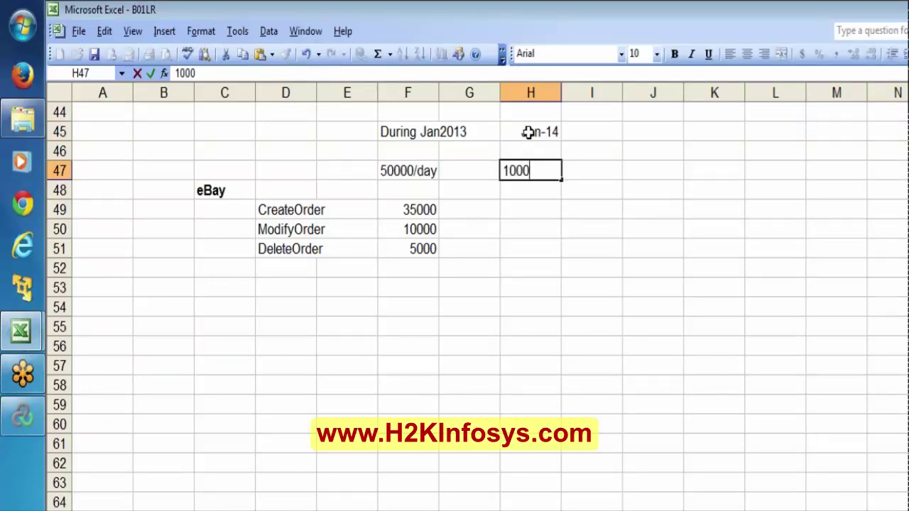
pyautogui.write('00')
pyautogui.press('Return')
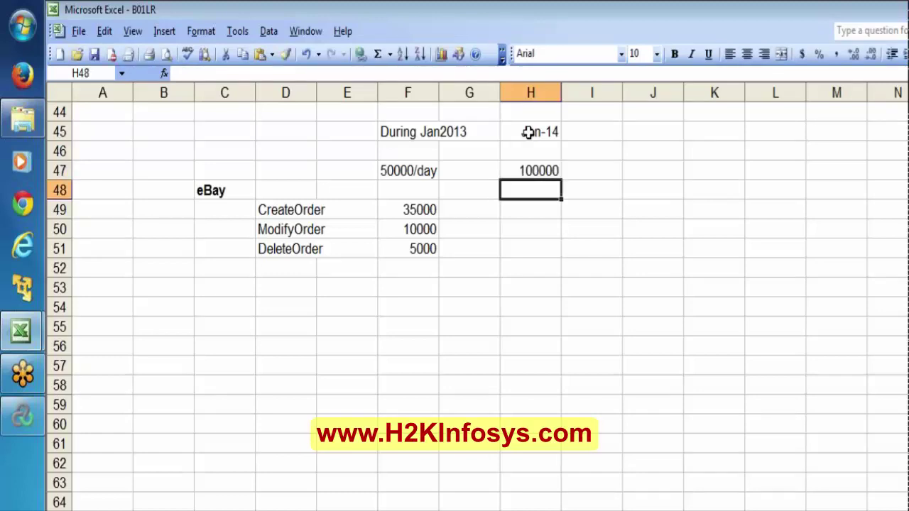
# Fill in the Jan2014 volumes in H49:H51: 70000 for CreateOrder, 20000 for ModifyOrder and 10000 for DeleteOrder.
pyautogui.press('Down')
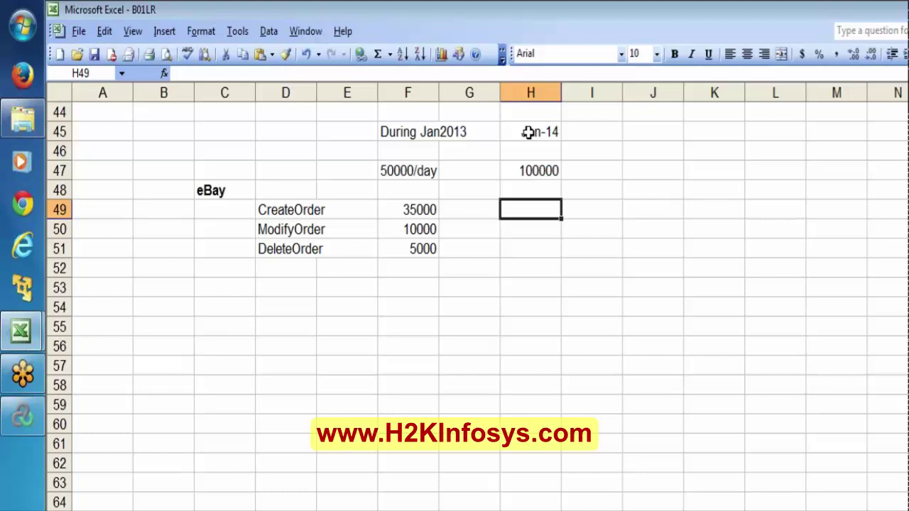
pyautogui.write('70000')
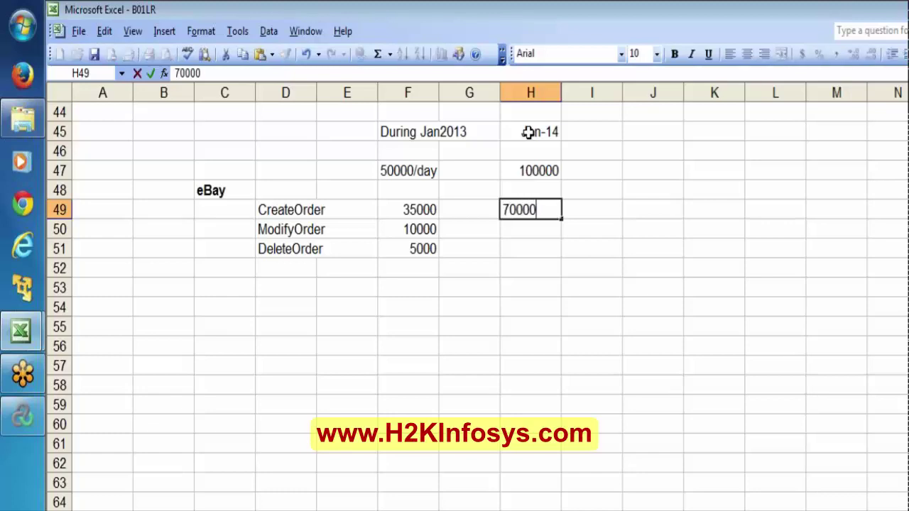
pyautogui.press('Return')
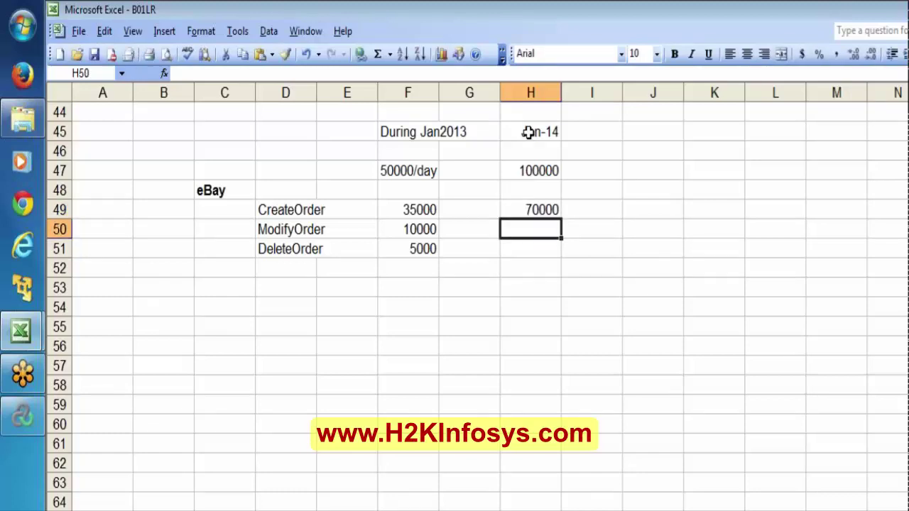
pyautogui.write('20000')
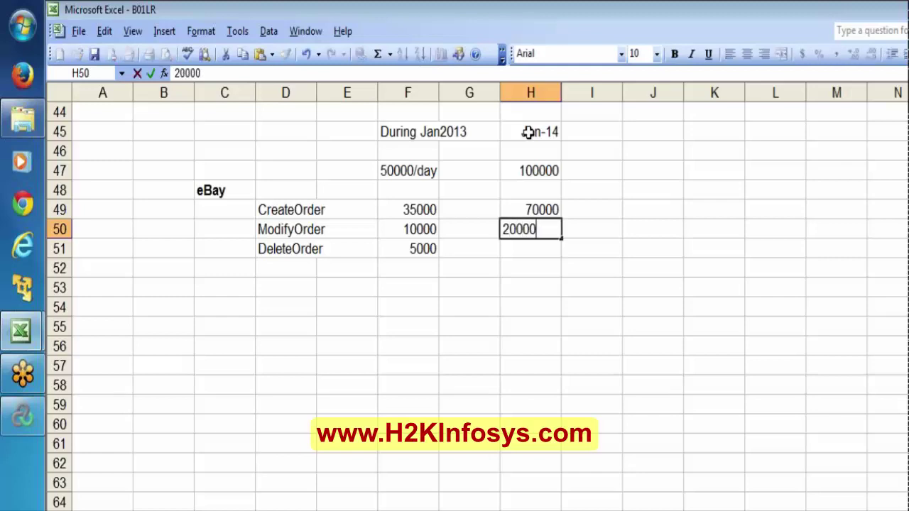
pyautogui.press('Return')
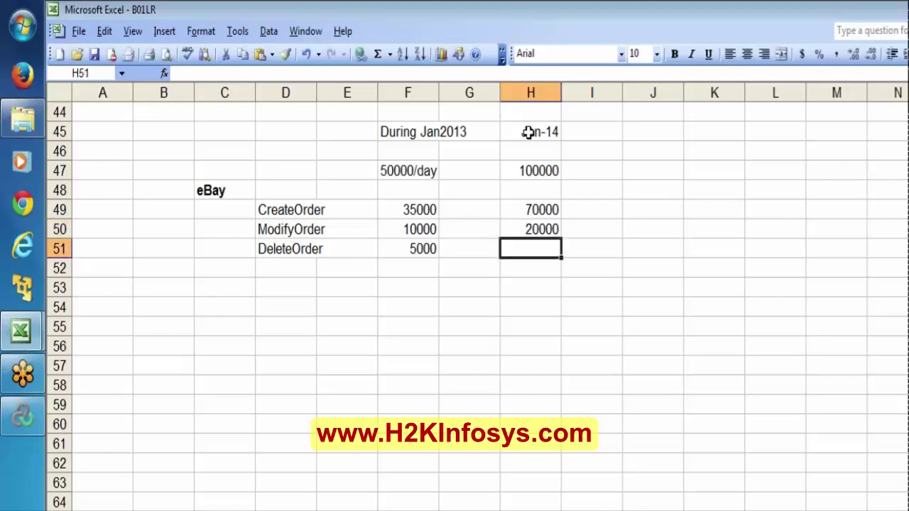
pyautogui.write('10000')
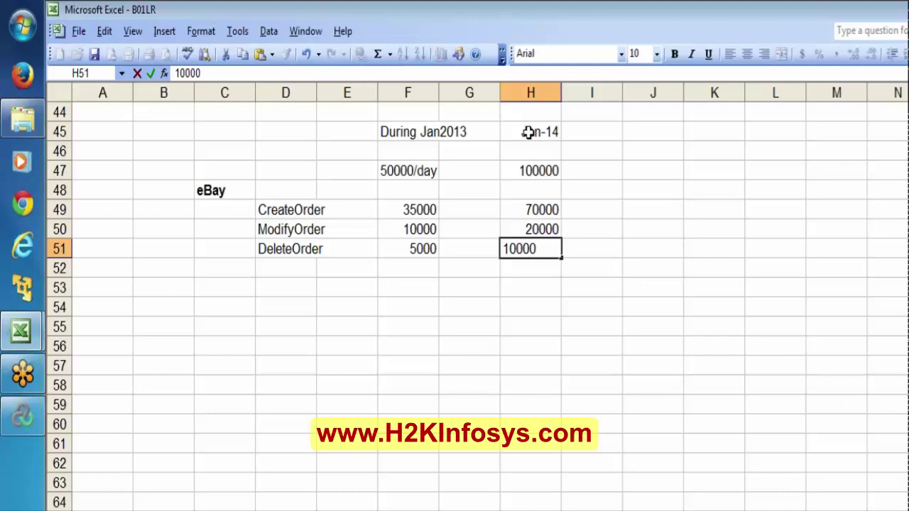
pyautogui.press('Return')
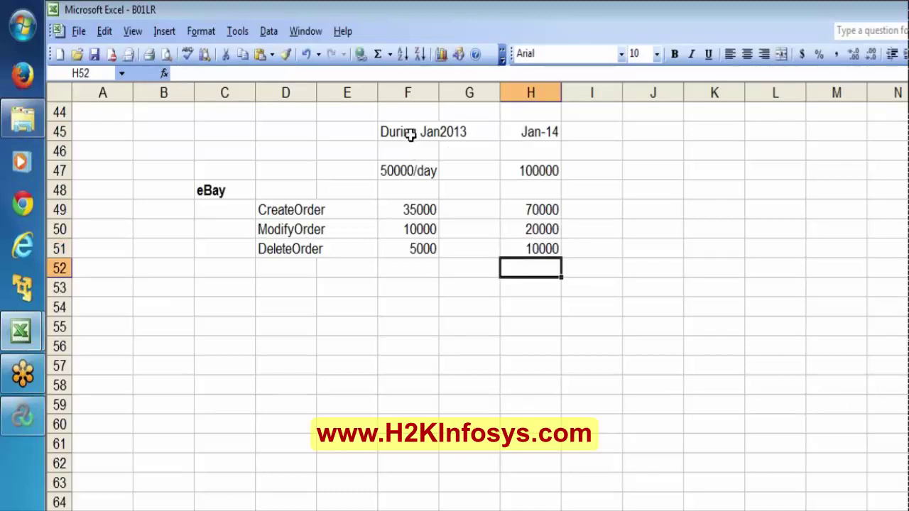
pyautogui.click(409, 169)
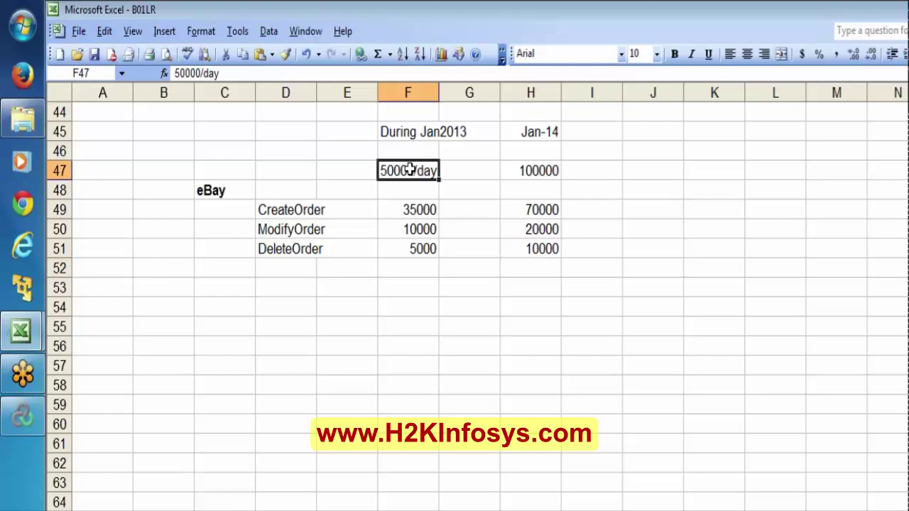
pyautogui.click(539, 171)
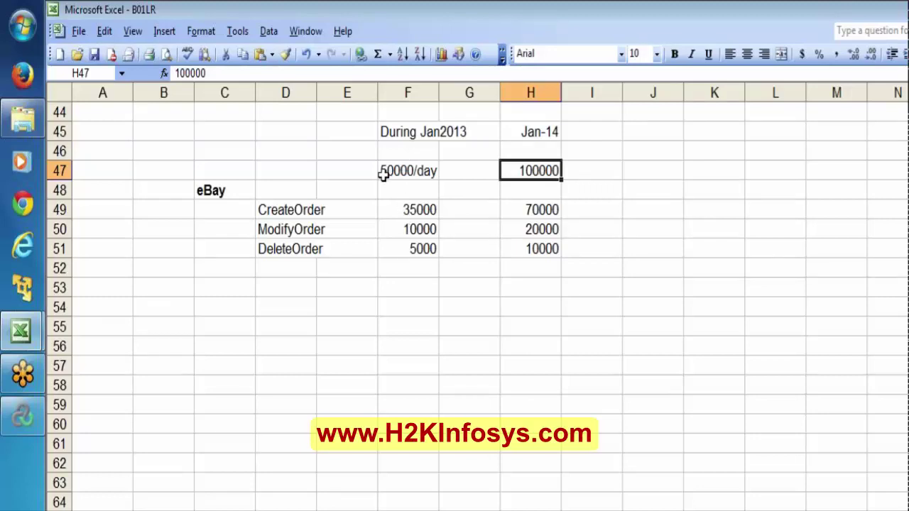
# Compare the daily totals in F47 and H47 with the order volumes in F49:F51 and H49:H51.
pyautogui.click(412, 171)
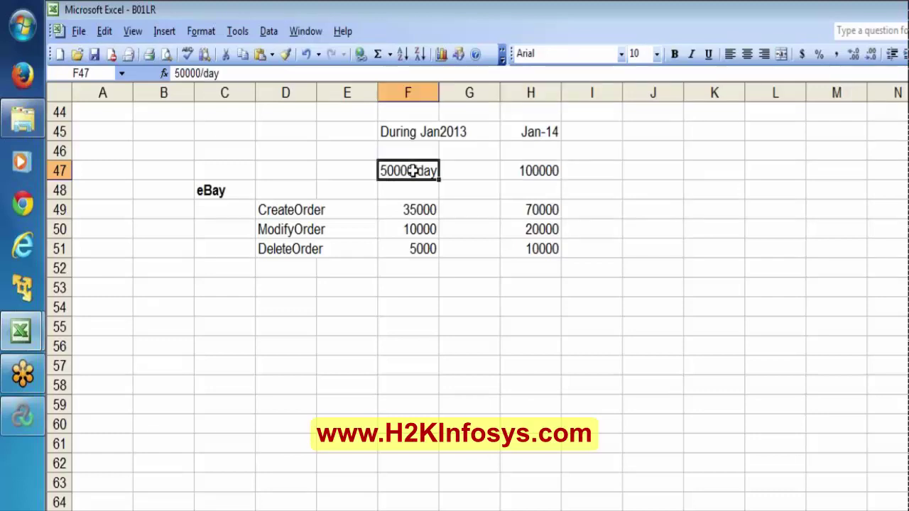
pyautogui.click(412, 206)
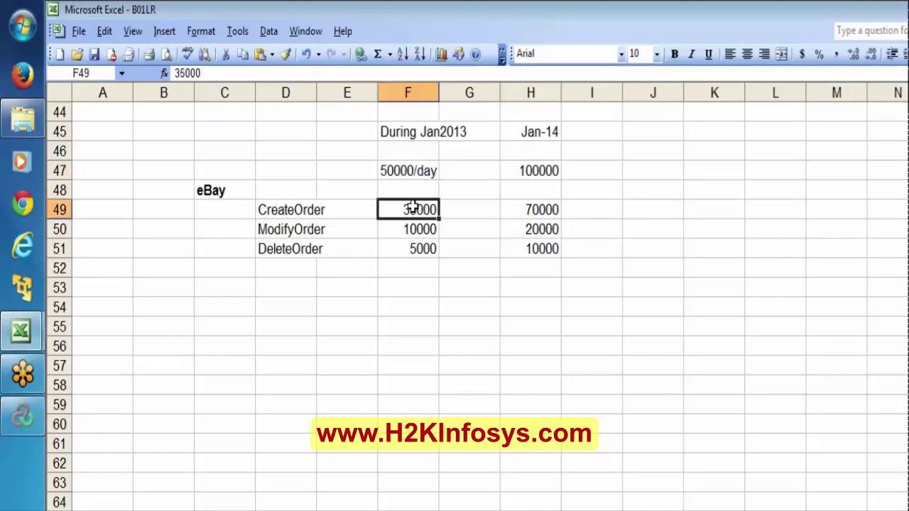
pyautogui.moveTo(413, 206); pyautogui.dragTo(415, 249)
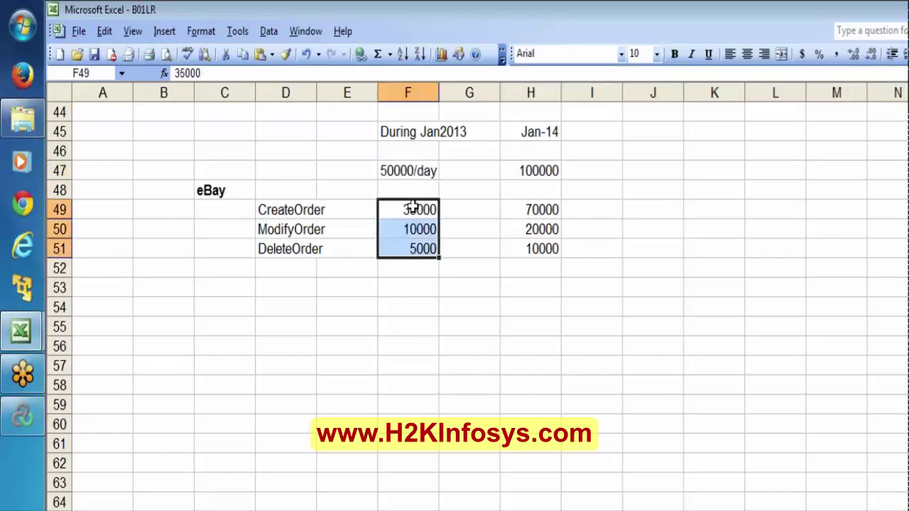
pyautogui.click(529, 170)
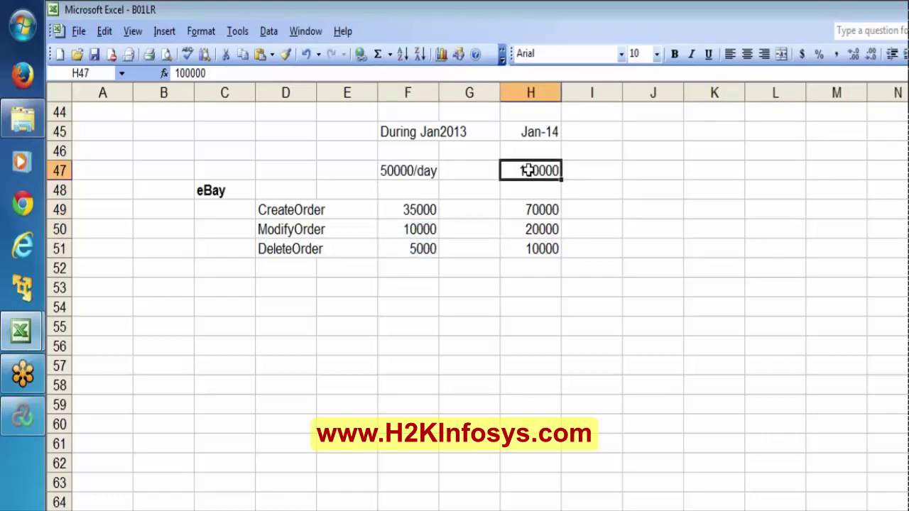
pyautogui.press('Down')
pyautogui.press('Down')
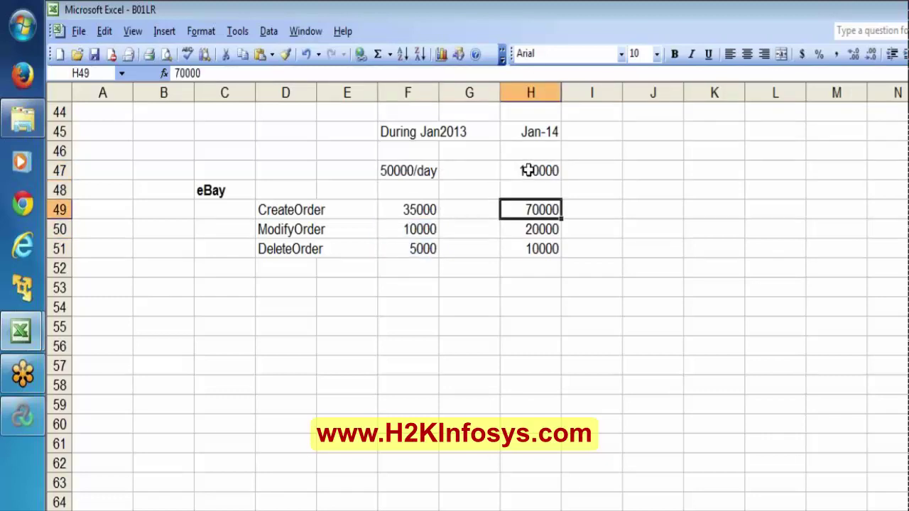
pyautogui.keyDown('shift'); pyautogui.click(543, 260); pyautogui.keyUp('shift')
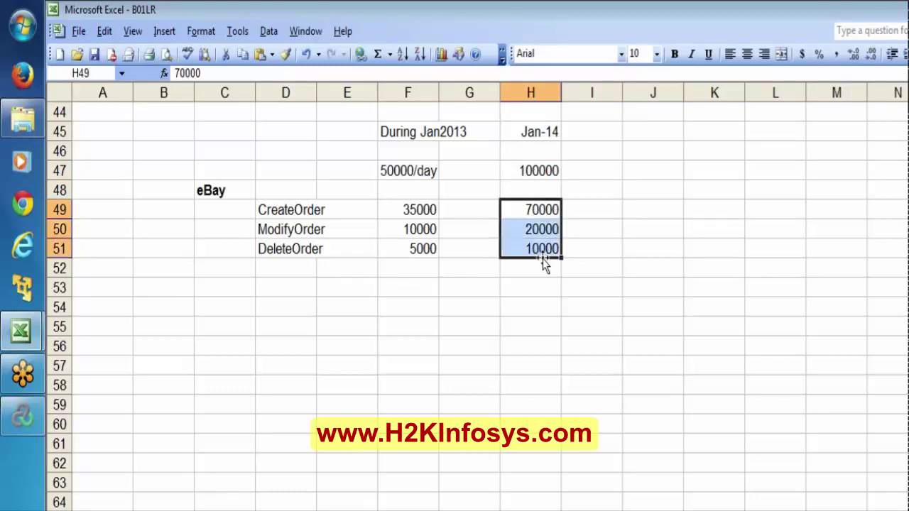
# Enter the transaction percentages in J49:J51: 70% for CreateOrder, 20% for ModifyOrder and 10% for DeleteOrder.
pyautogui.click(637, 137)
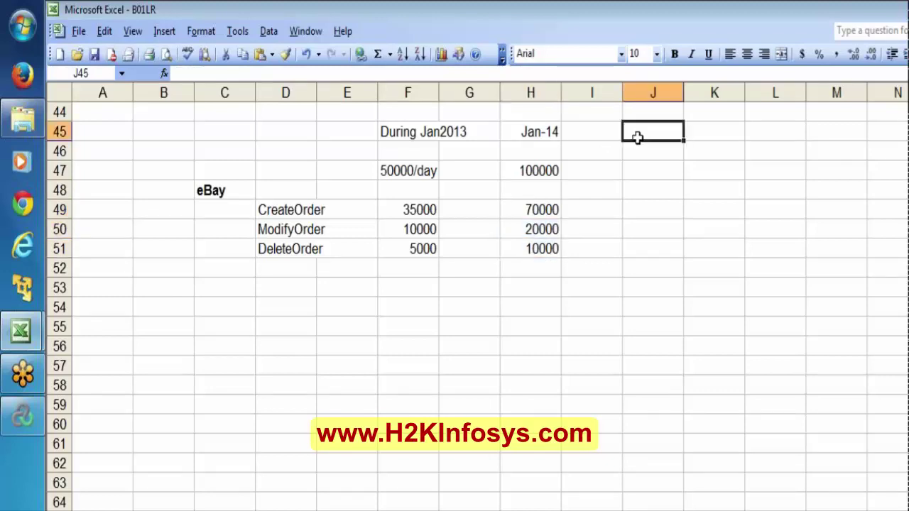
pyautogui.click(630, 209)
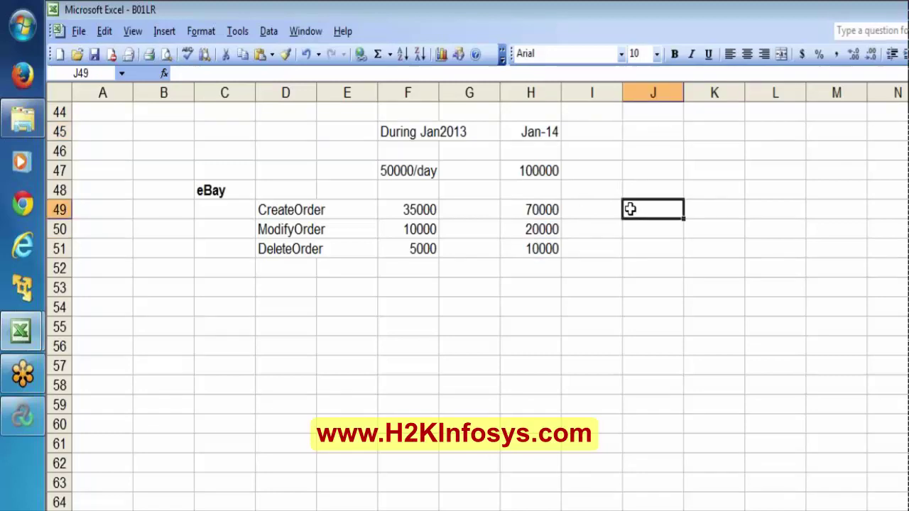
pyautogui.write('70%')
pyautogui.press('Return')
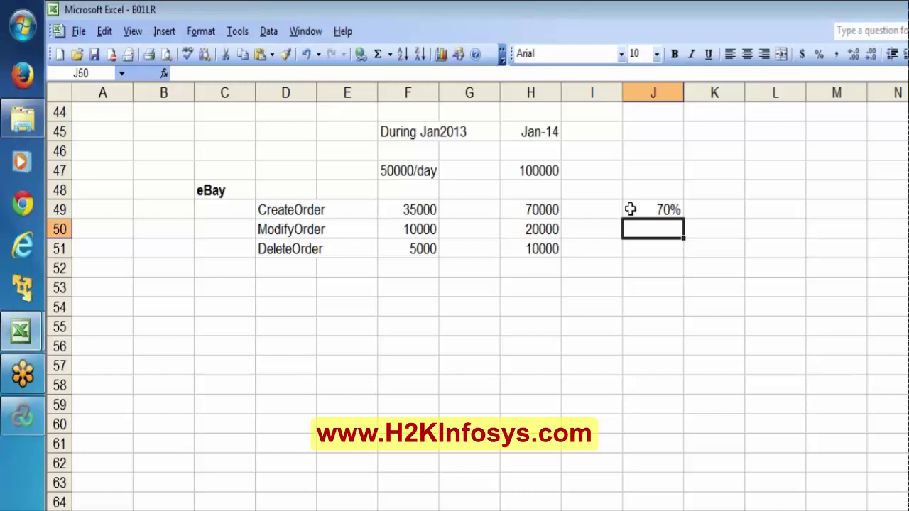
pyautogui.write('20%')
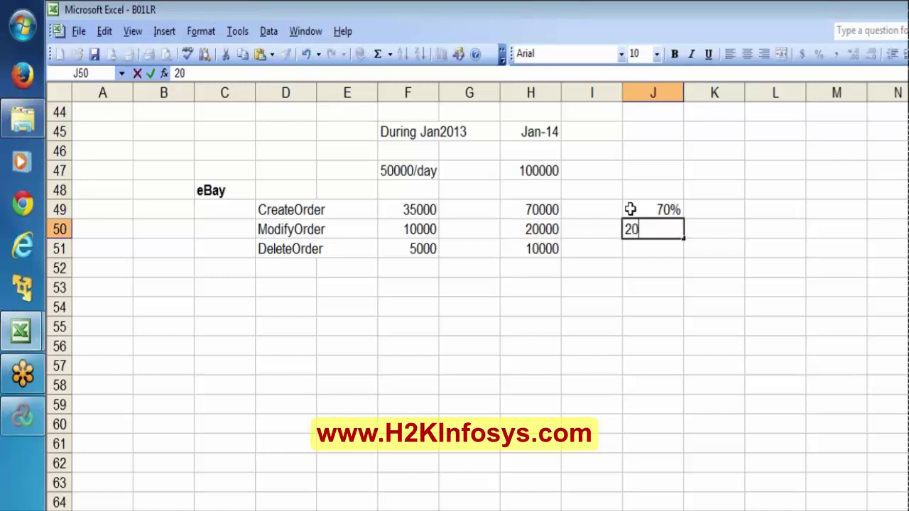
pyautogui.press('Return')
pyautogui.write('10%')
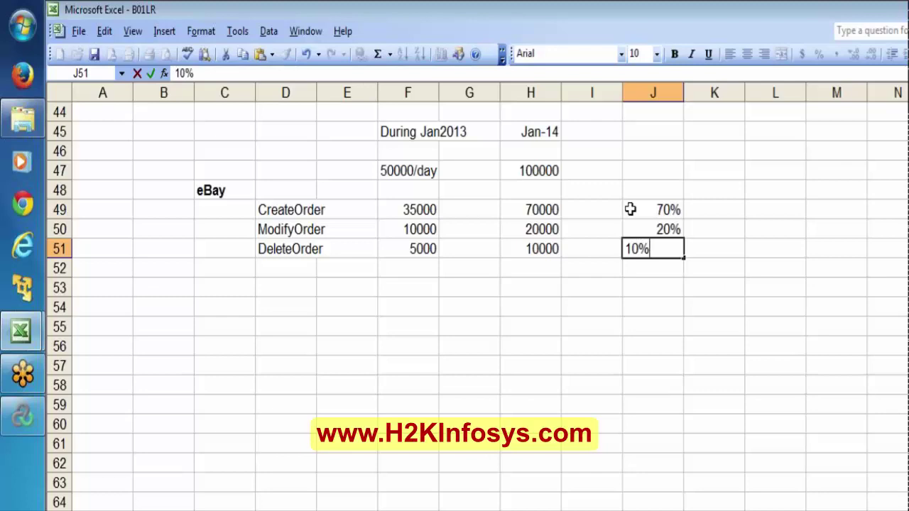
pyautogui.press('Return')
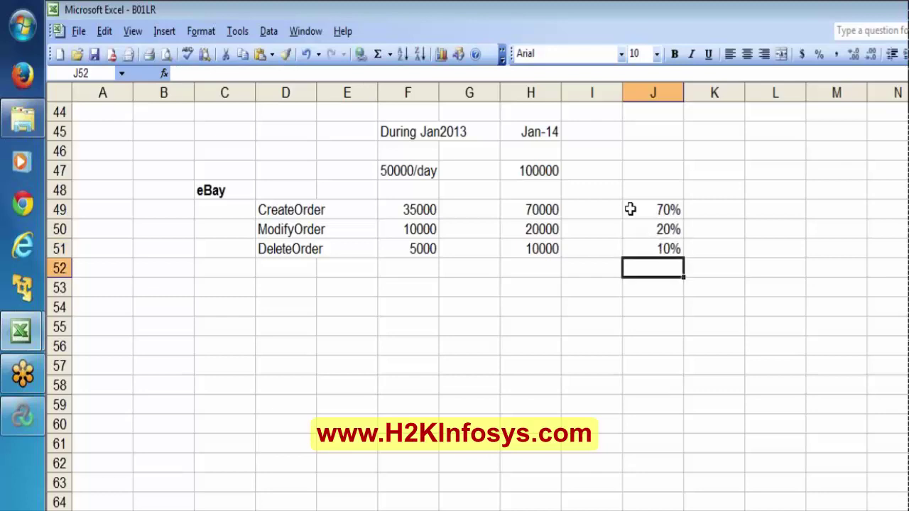
# Review the percentages in J49:J51 against the Jan2013 daily total and the order types in column D.
pyautogui.press('Up')
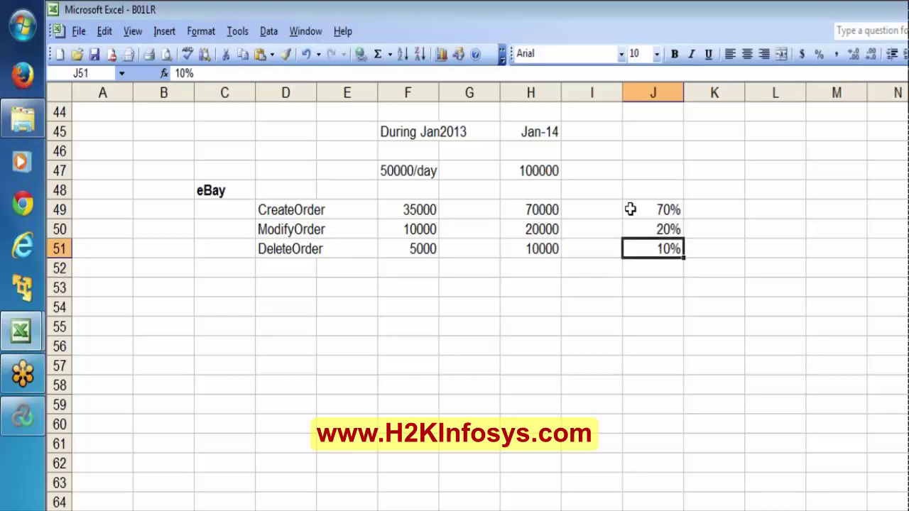
pyautogui.hotkey('shift', 'Up')
pyautogui.hotkey('shift', 'Up')
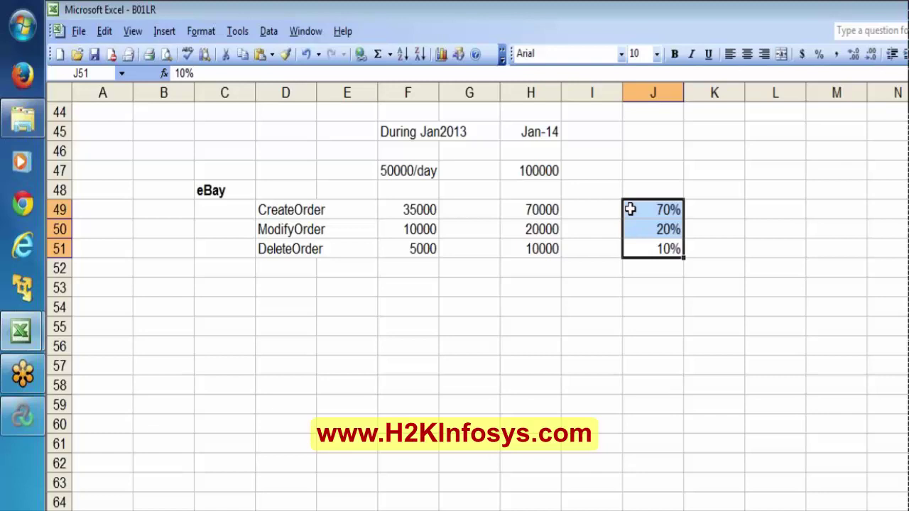
pyautogui.click(396, 167)
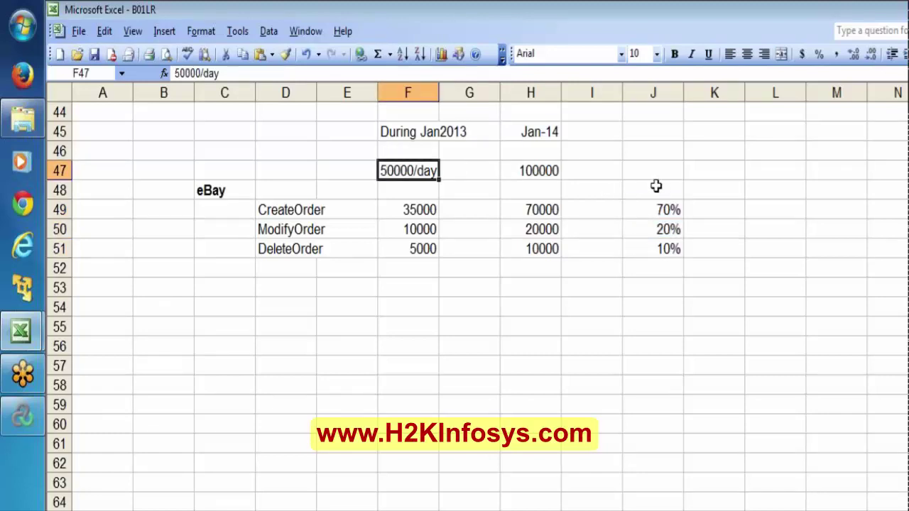
pyautogui.click(276, 206)
pyautogui.hotkey('shift', 'Down')
pyautogui.hotkey('shift', 'Down')
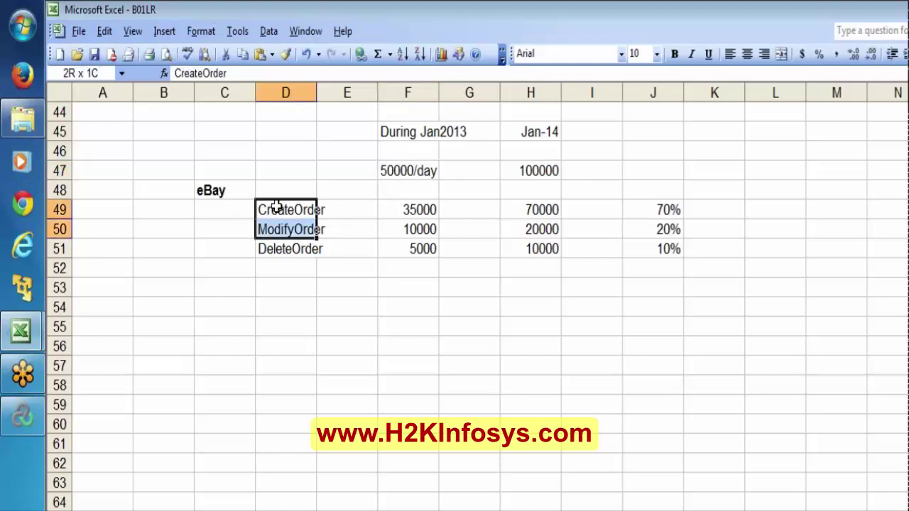
# Add the daily totals above the percentages, entering 50000 in J47 and 100000 in K47.
pyautogui.click(659, 166)
pyautogui.write('5')
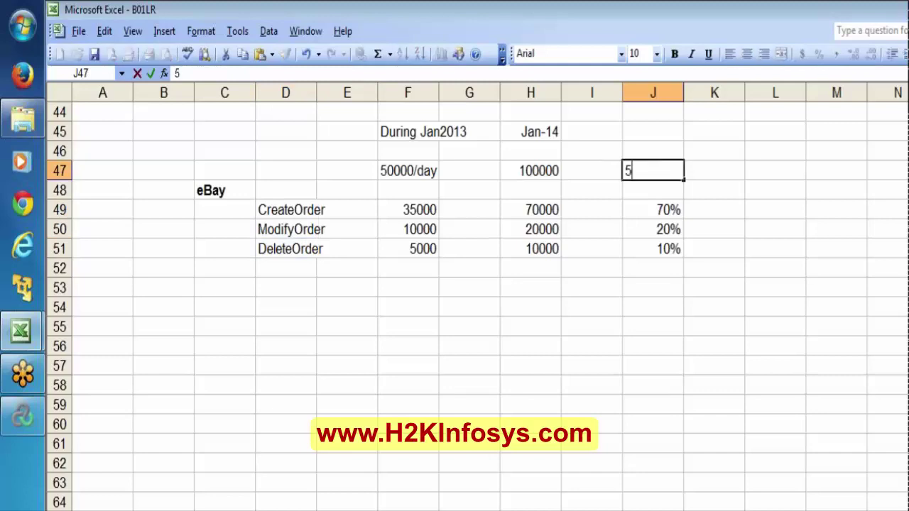
pyautogui.write('00000')
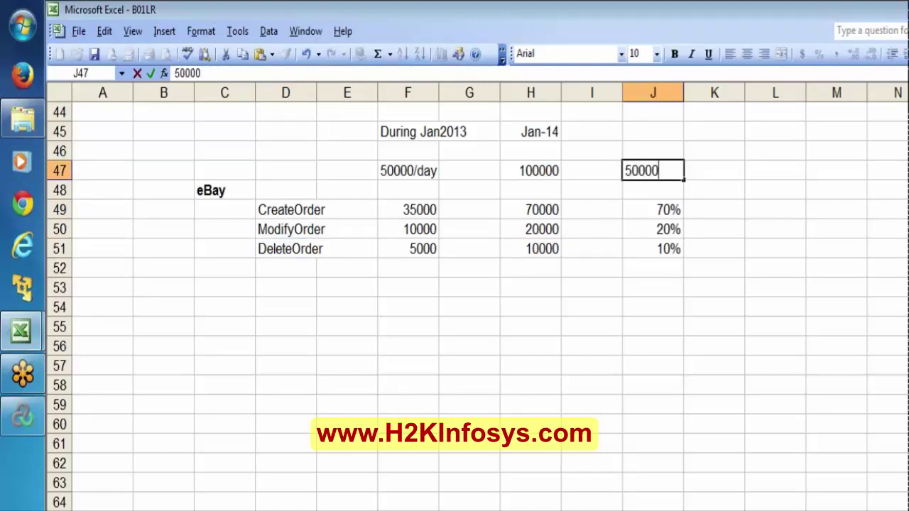
pyautogui.press('Tab')
pyautogui.write('10000')
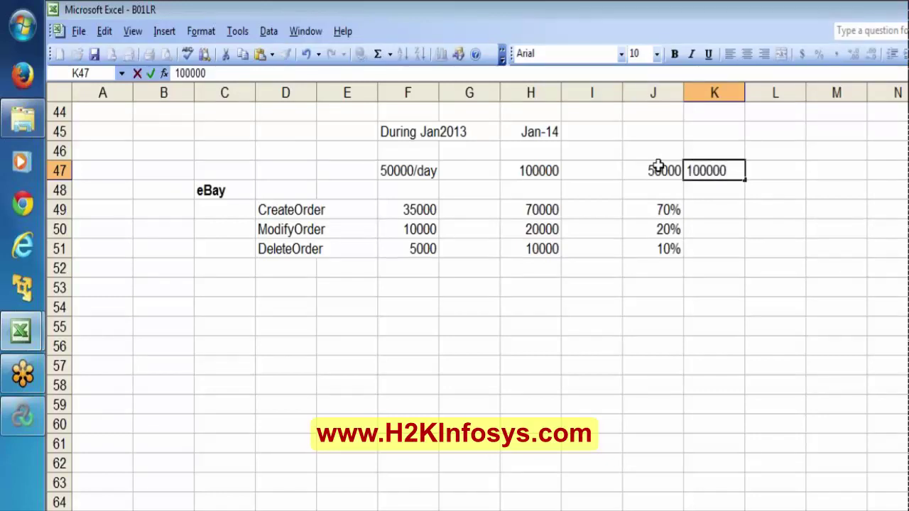
pyautogui.press('Return')
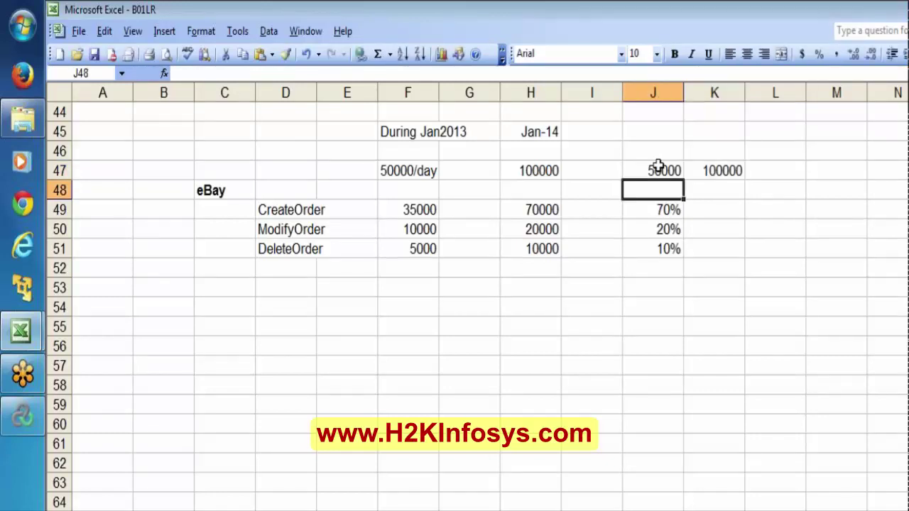
# Review how the percentages in J49:J51 relate to the daily total in J47.
pyautogui.press('Down')
pyautogui.hotkey('shift', 'Down')
pyautogui.hotkey('shift', 'Down')
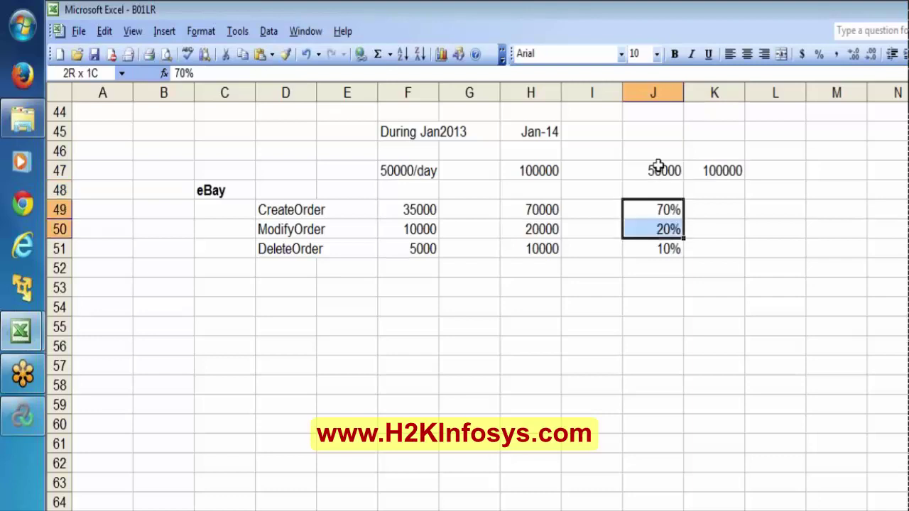
pyautogui.click(659, 167)
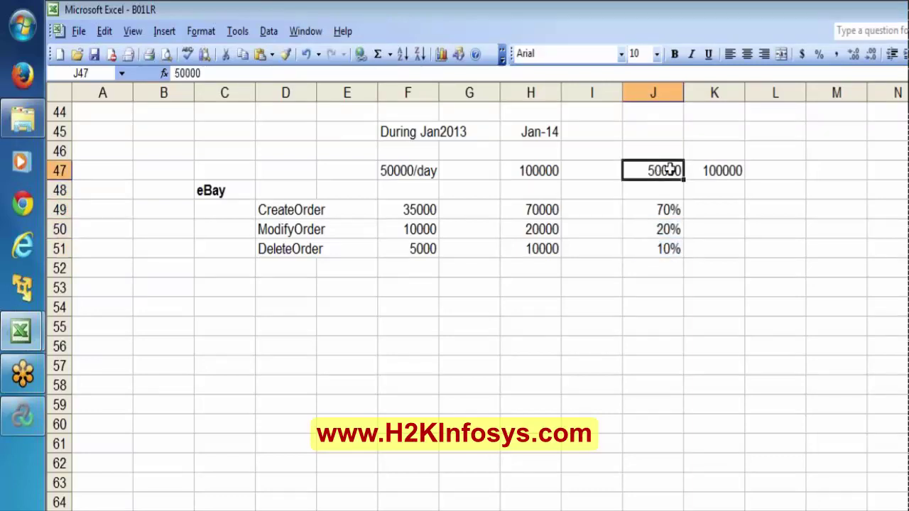
pyautogui.click(654, 210)
pyautogui.hotkey('shift', 'Down')
pyautogui.hotkey('shift', 'Down')
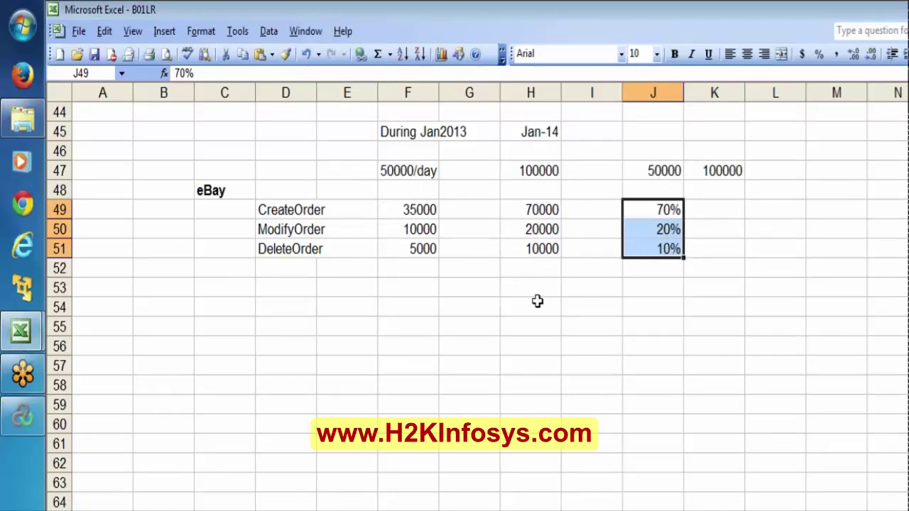
pyautogui.click(662, 163)
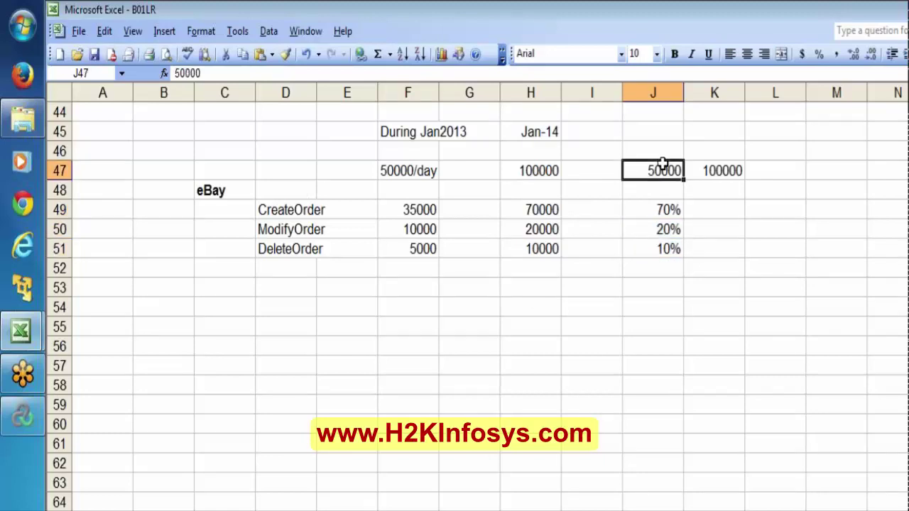
# Switch to HP LoadRunner Controller and set the ebaybookorder script's Vuser percentage to 70.
pyautogui.click(20, 418)
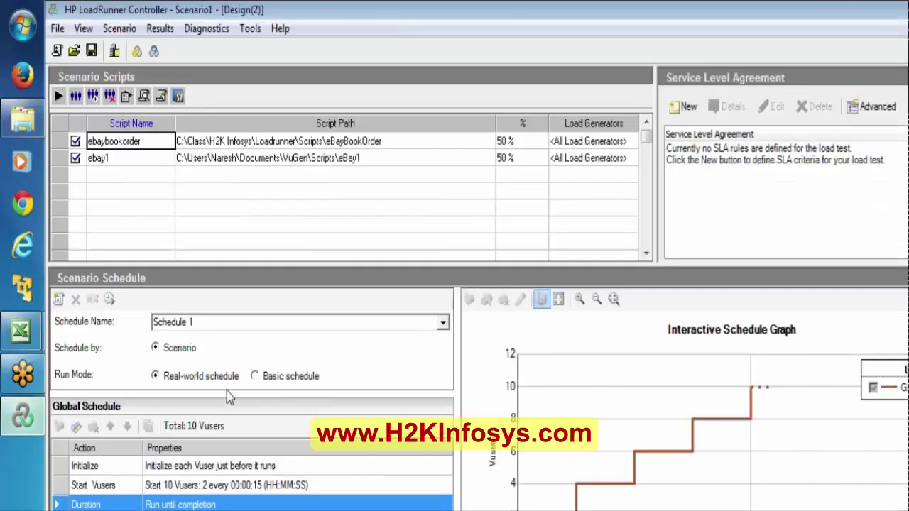
pyautogui.click(169, 485)
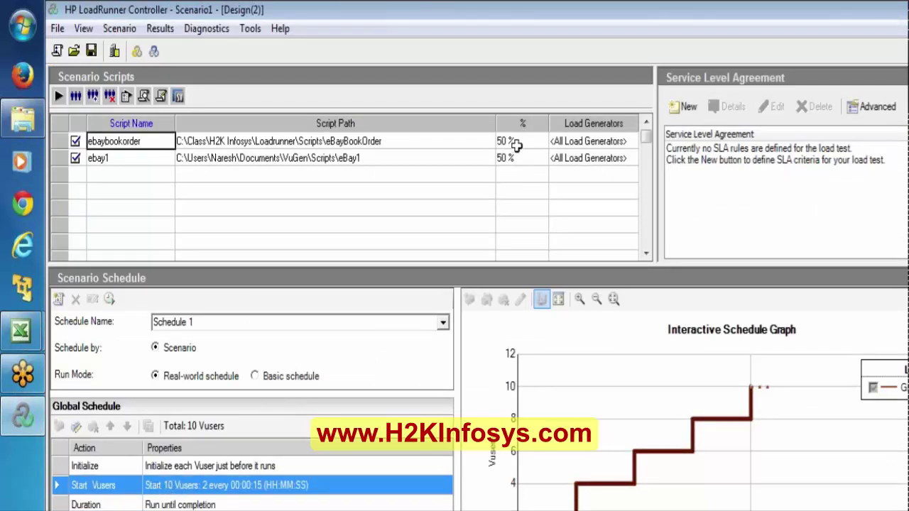
pyautogui.click(509, 140)
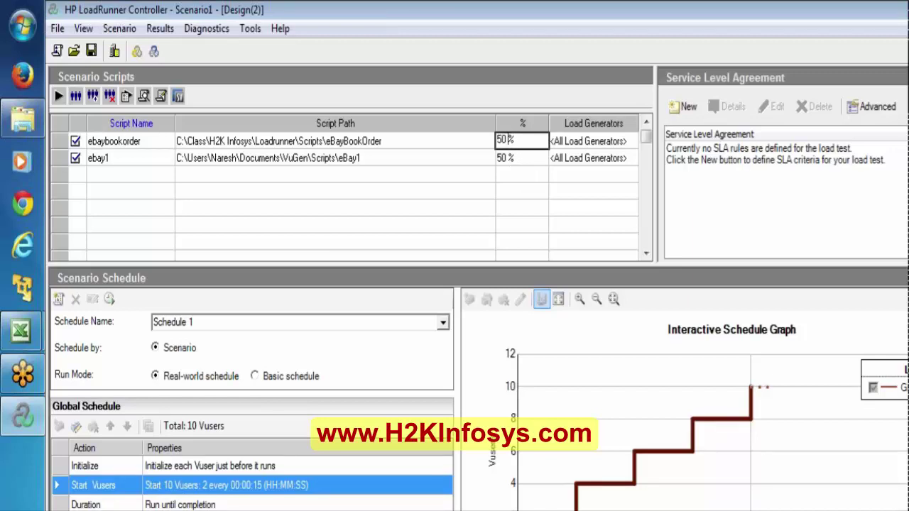
pyautogui.press('BackSpace')
pyautogui.press('BackSpace')
pyautogui.write('70')
pyautogui.press('Return')
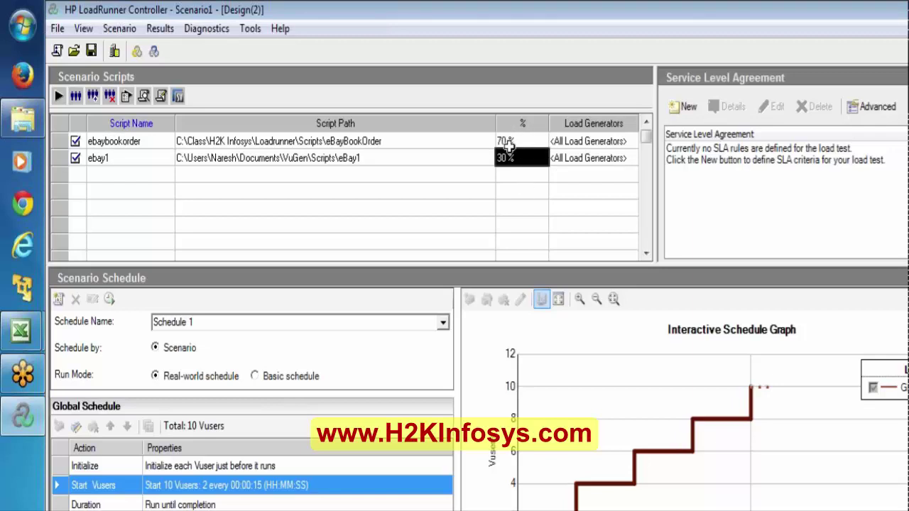
# Examine the percentage split between the ebaybookorder and ebay1 scripts in the Scenario Scripts list.
pyautogui.click(506, 140)
pyautogui.click(506, 157)
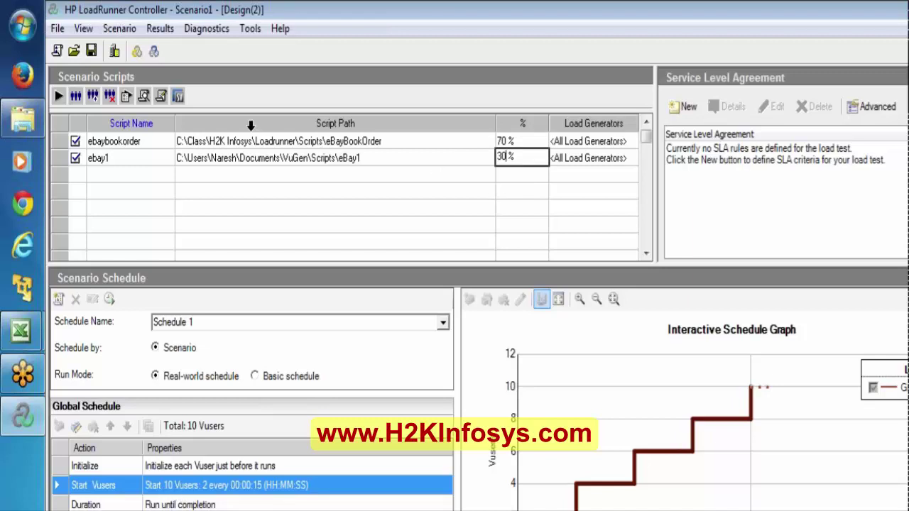
pyautogui.click(57, 141)
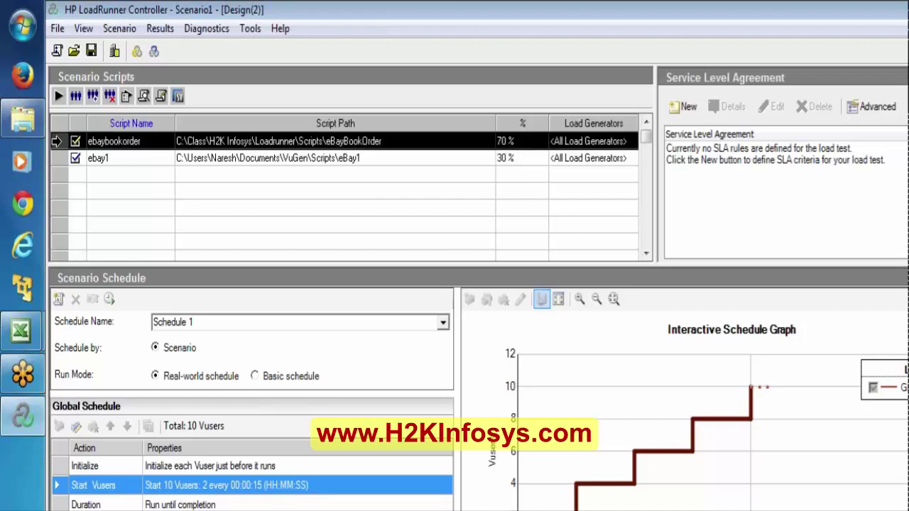
pyautogui.click(57, 158)
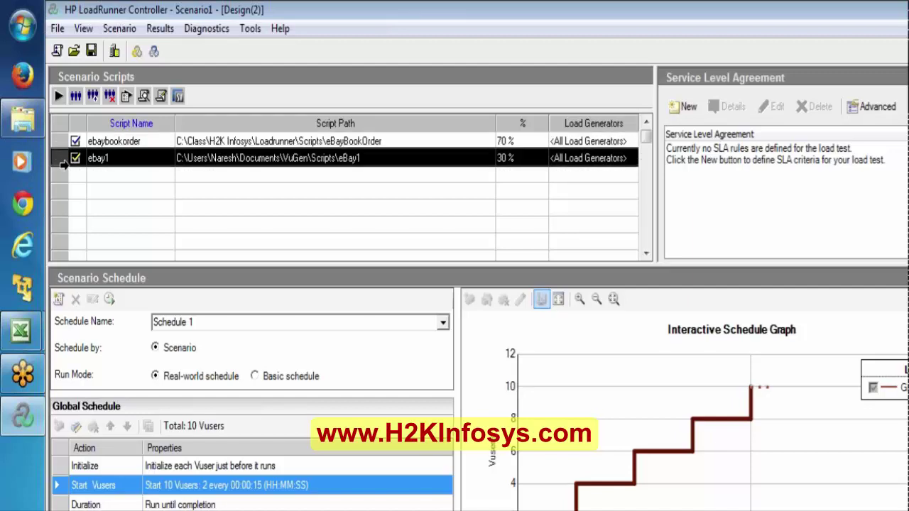
pyautogui.click(59, 140)
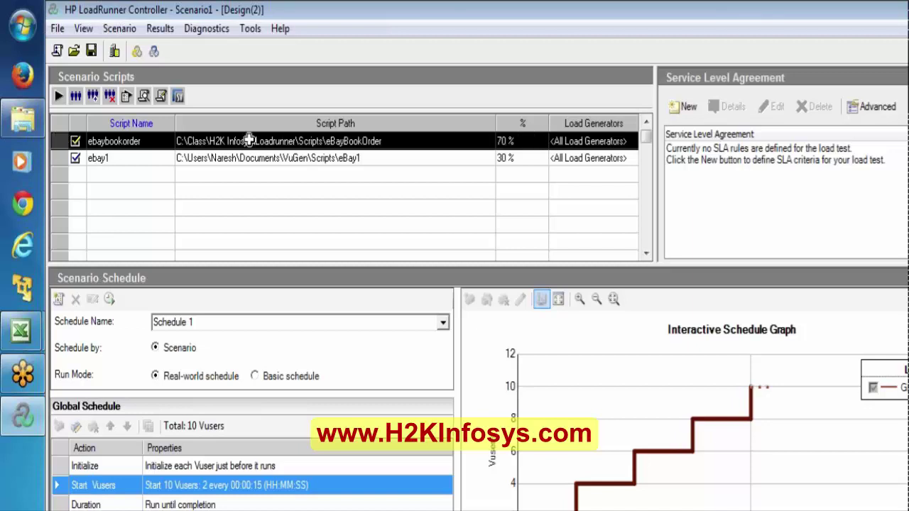
pyautogui.click(52, 154)
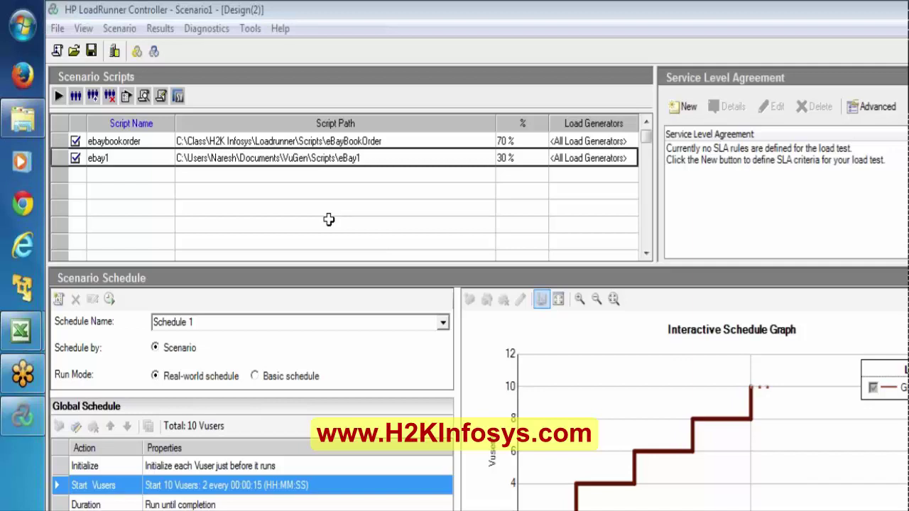
# Switch back to the B01LR workbook in Excel.
pyautogui.moveTo(3, 339)
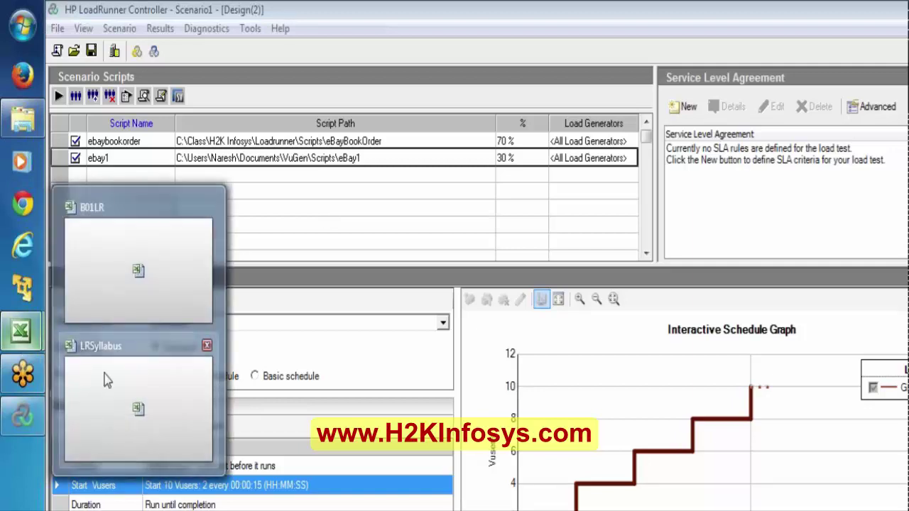
pyautogui.click(106, 282)
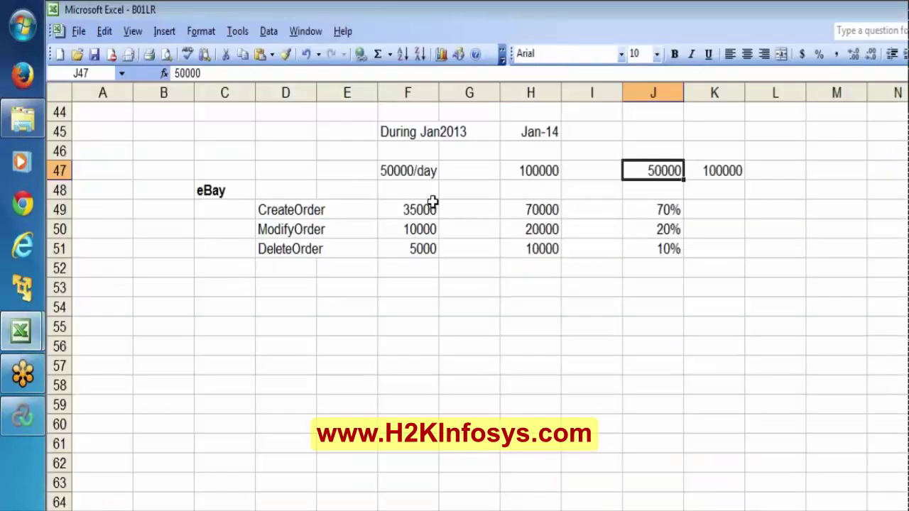
# Review the CreateOrder, ModifyOrder and DeleteOrder rows 49 to 51 against the percentages in J49:J51 and the daily total in J47.
pyautogui.click(58, 209)
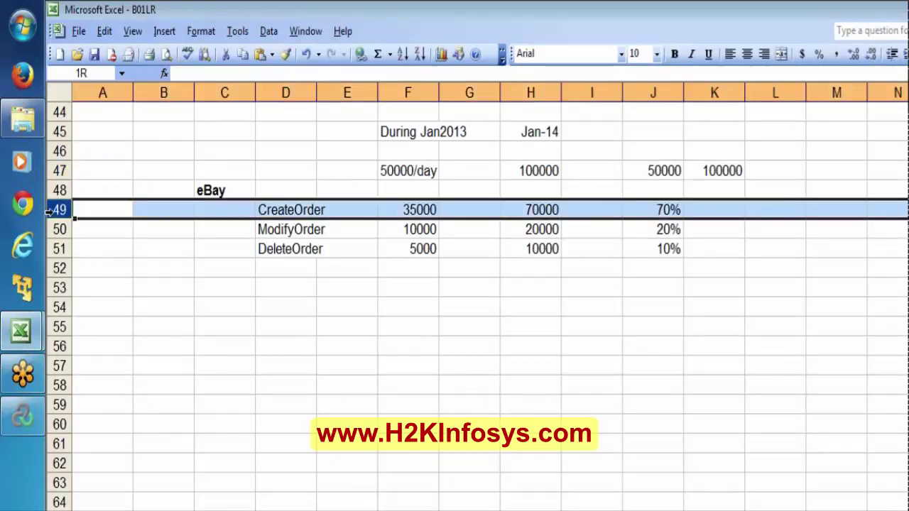
pyautogui.moveTo(58, 209); pyautogui.dragTo(60, 248)
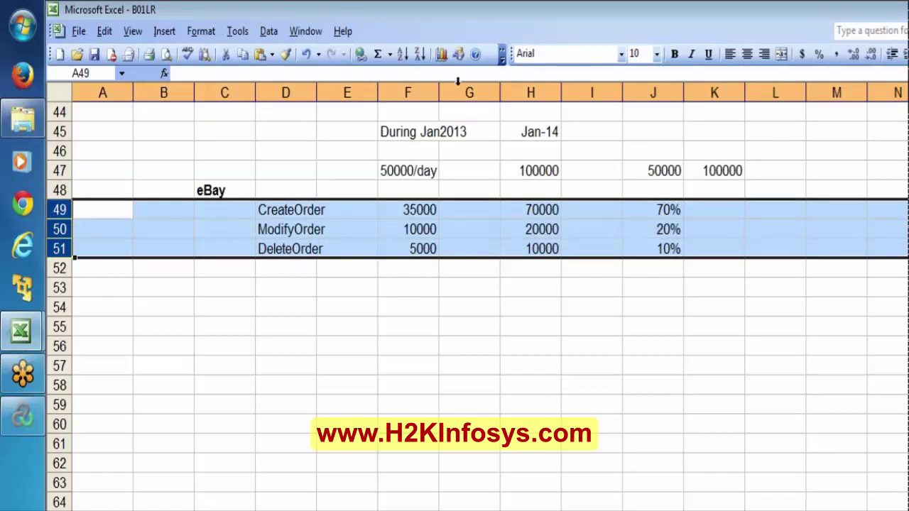
pyautogui.click(655, 165)
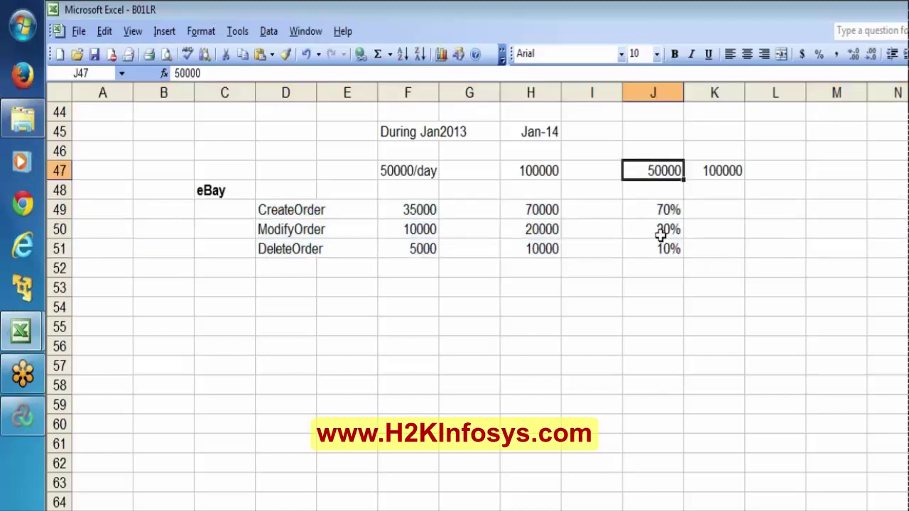
pyautogui.click(644, 210)
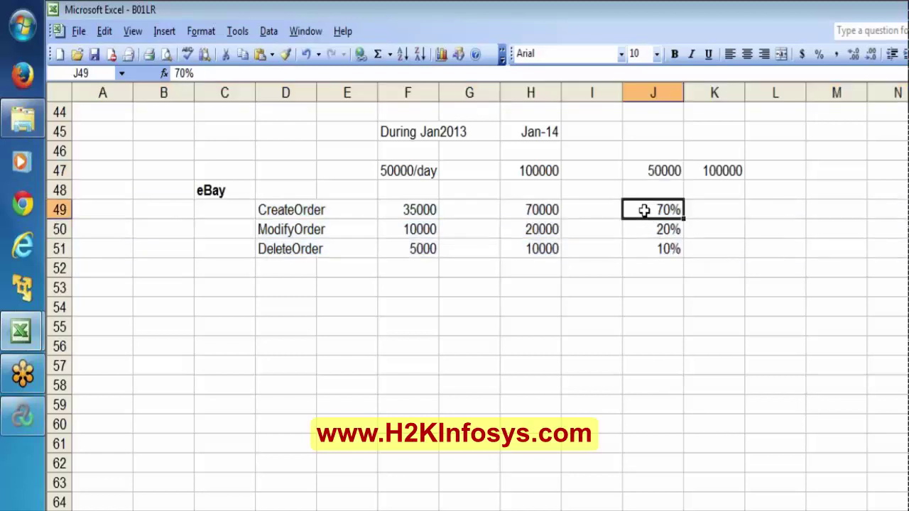
pyautogui.hotkey('shift', 'Down')
pyautogui.hotkey('shift', 'Down')
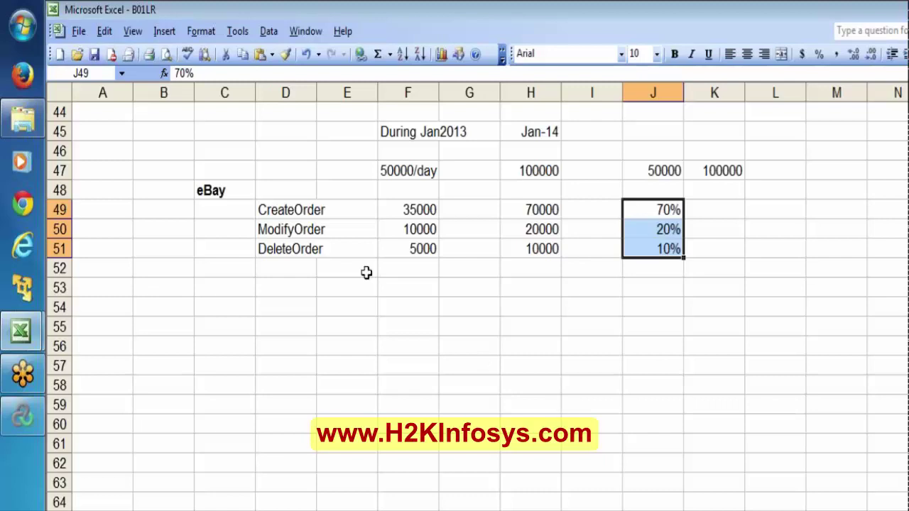
pyautogui.click(272, 210)
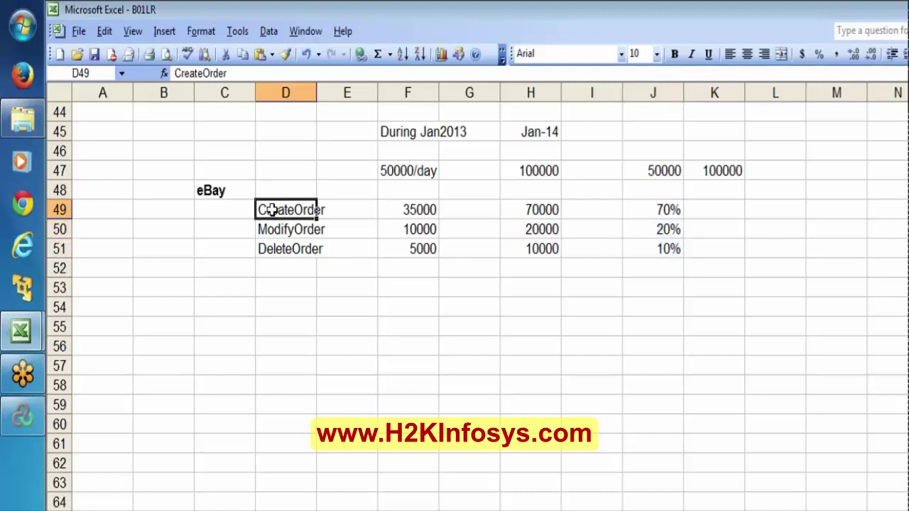
pyautogui.hotkey('shift', 'Down')
pyautogui.hotkey('shift', 'Down')
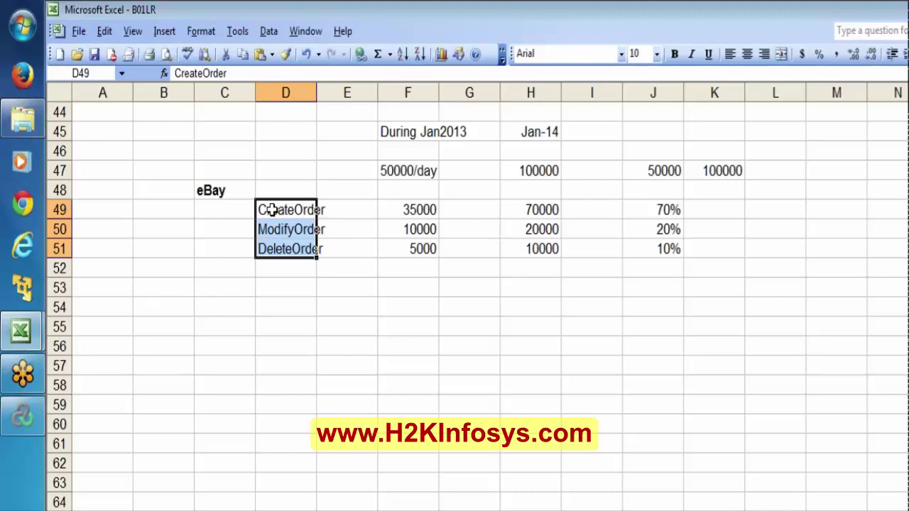
# Switch to the LRSyllabus workbook and go to the With Percentage Mode topic in B36.
pyautogui.moveTo(20, 330)
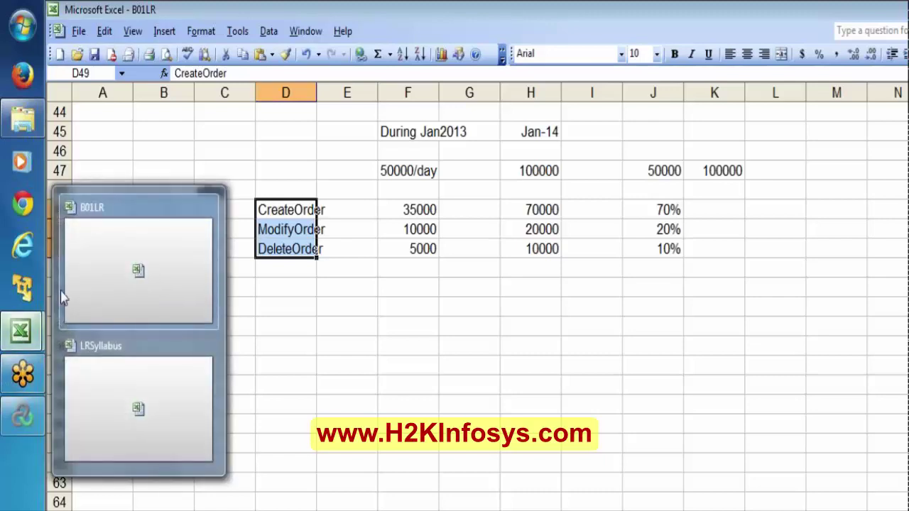
pyautogui.click(104, 303)
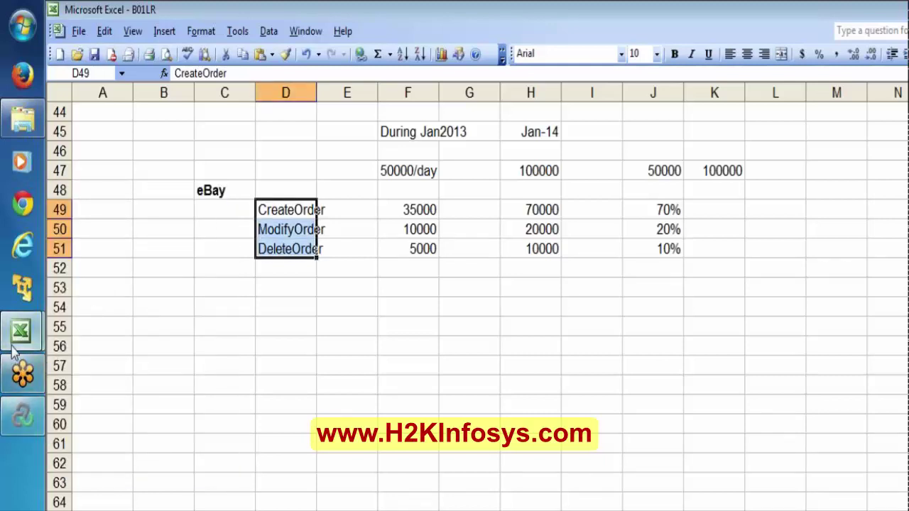
pyautogui.moveTo(14, 346)
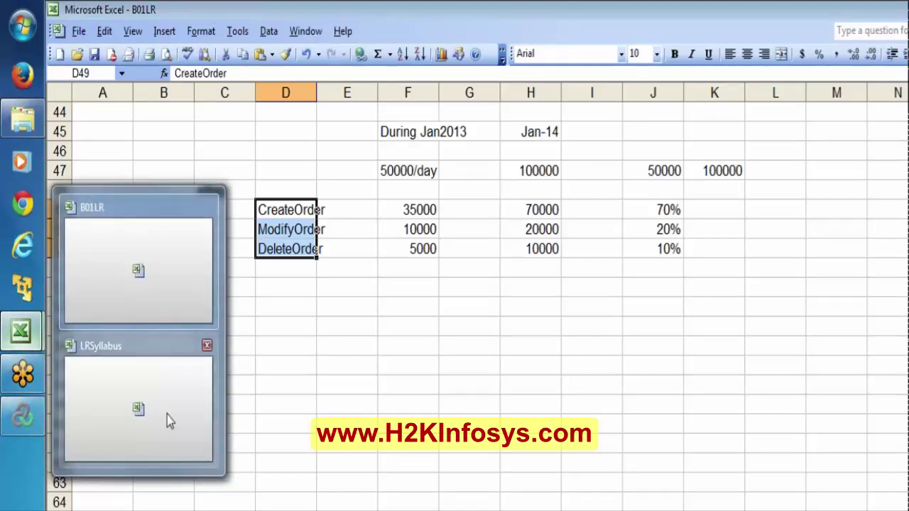
pyautogui.click(167, 415)
pyautogui.press('Up')
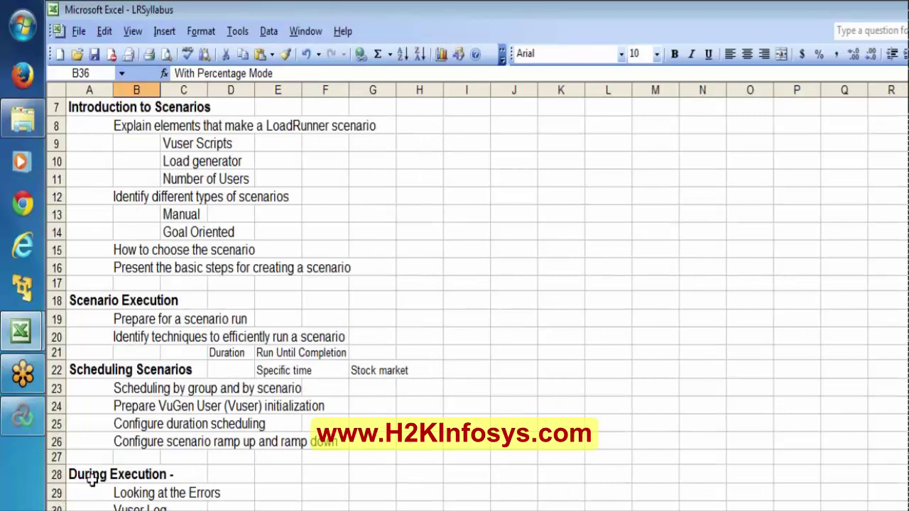
# Switch to HP LoadRunner Controller, try to start the scenario and dismiss the resulting messages.
pyautogui.click(21, 416)
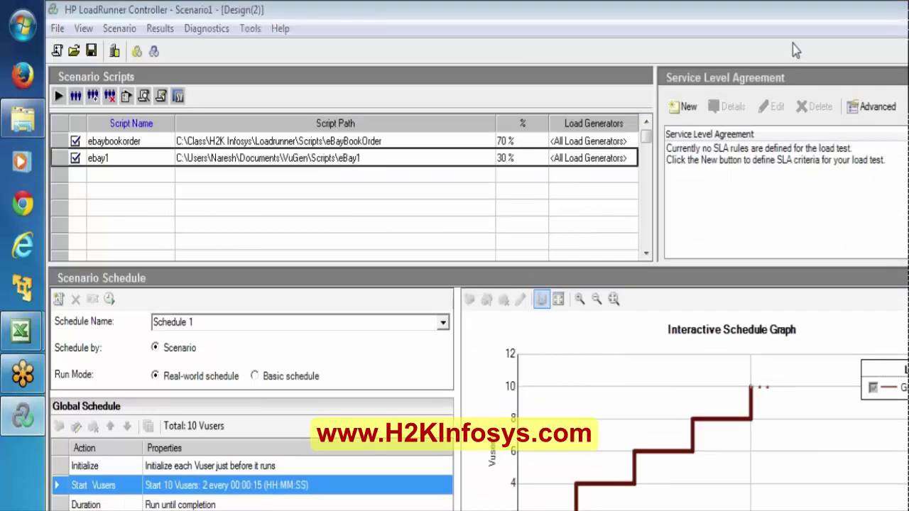
pyautogui.click(60, 98)
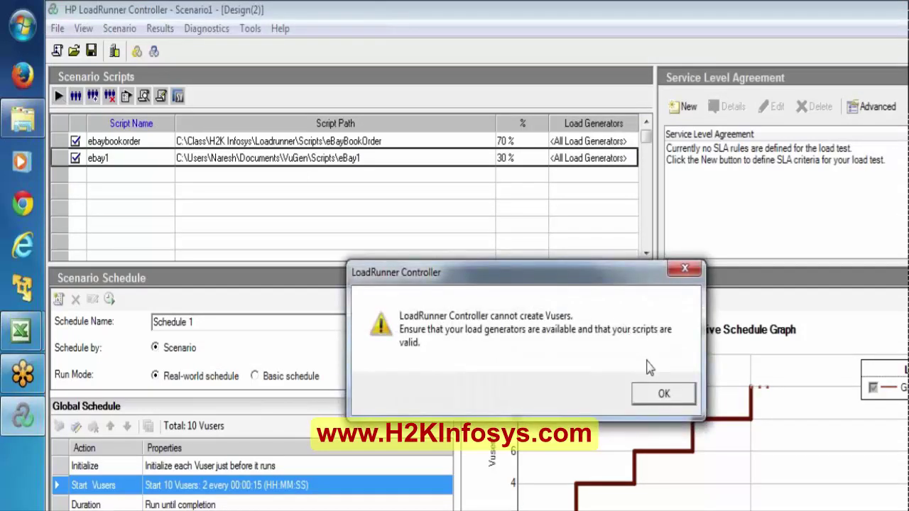
pyautogui.click(665, 395)
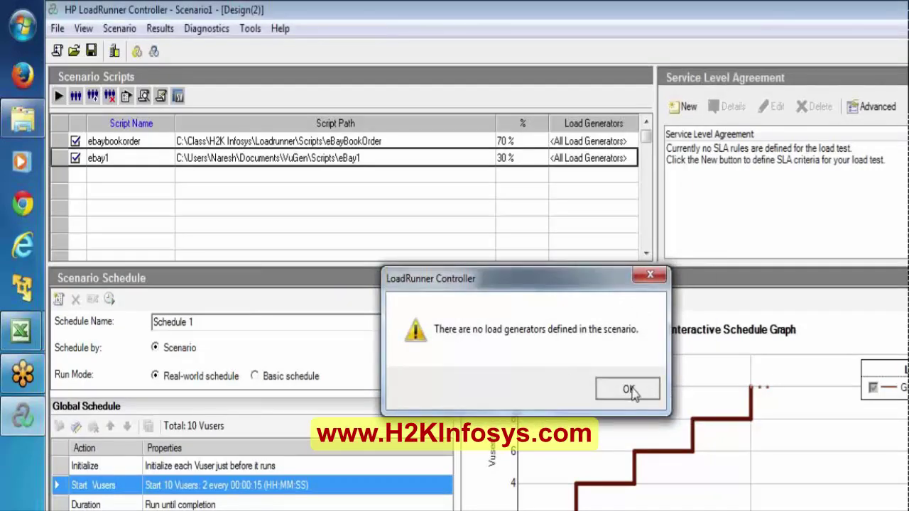
pyautogui.click(629, 390)
# Set the Start Vusers action in the Global Schedule to start 4 Vusers.
pyautogui.click(588, 141)
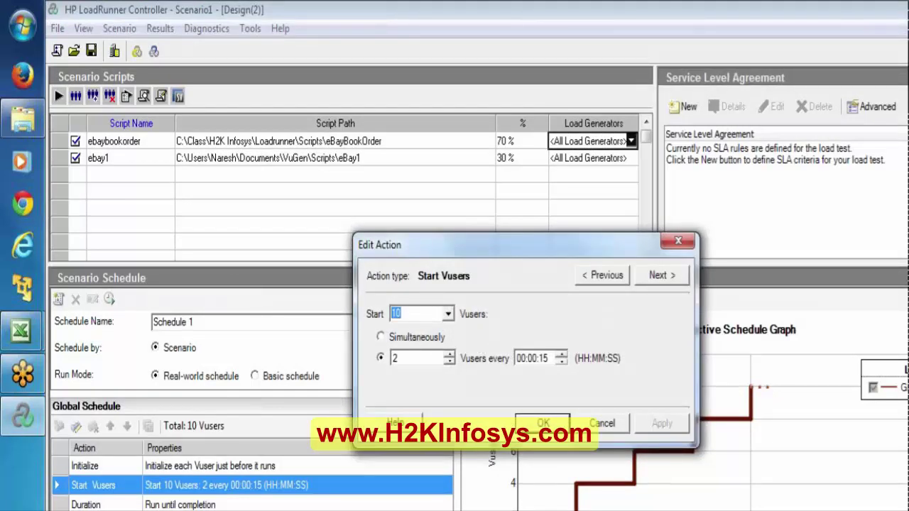
pyautogui.write('4')
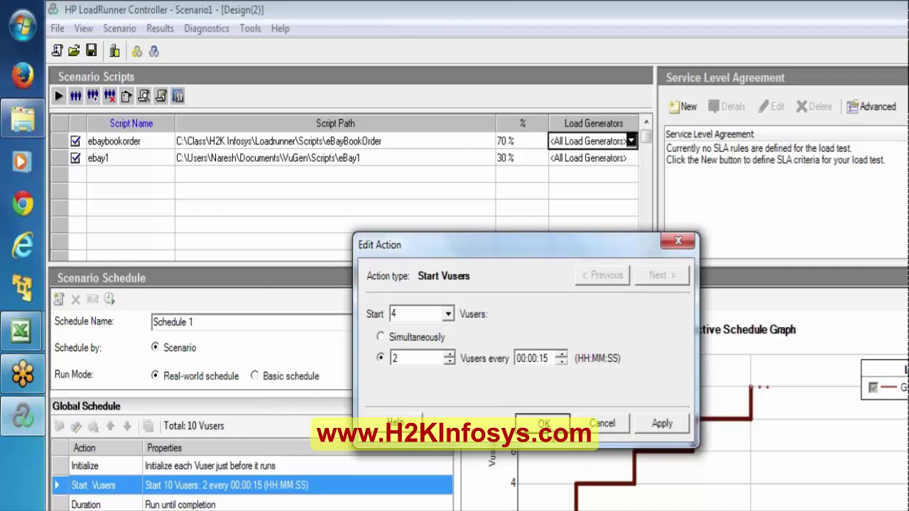
pyautogui.press('Return')
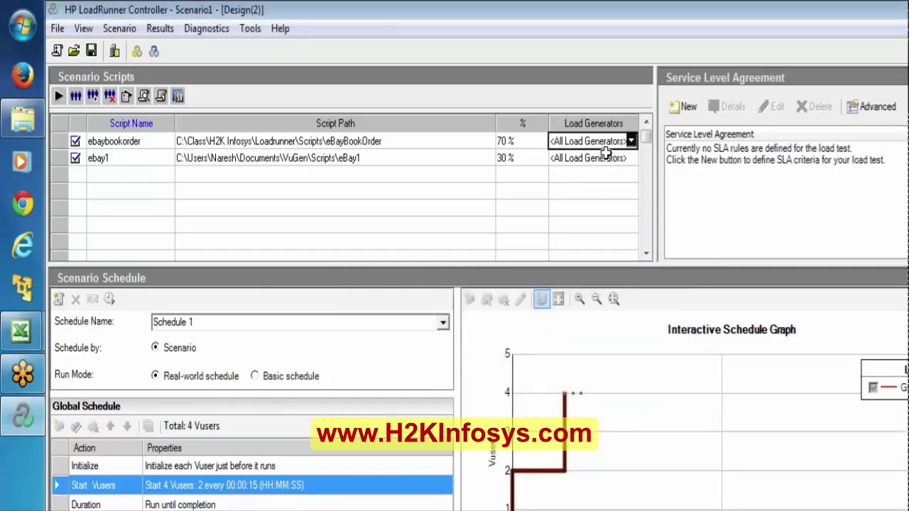
# Add a new load generator named localhost and assign it to the ebaybookorder script.
pyautogui.doubleClick(611, 144)
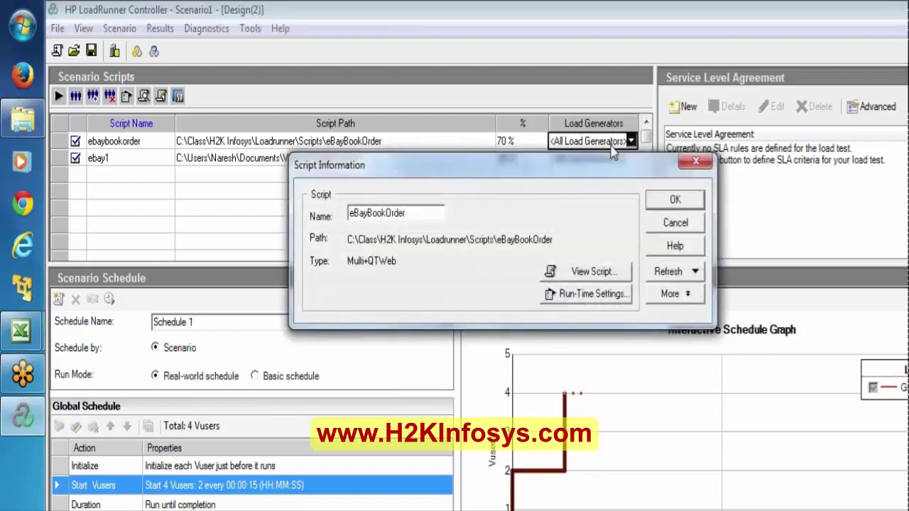
pyautogui.click(678, 225)
pyautogui.click(630, 140)
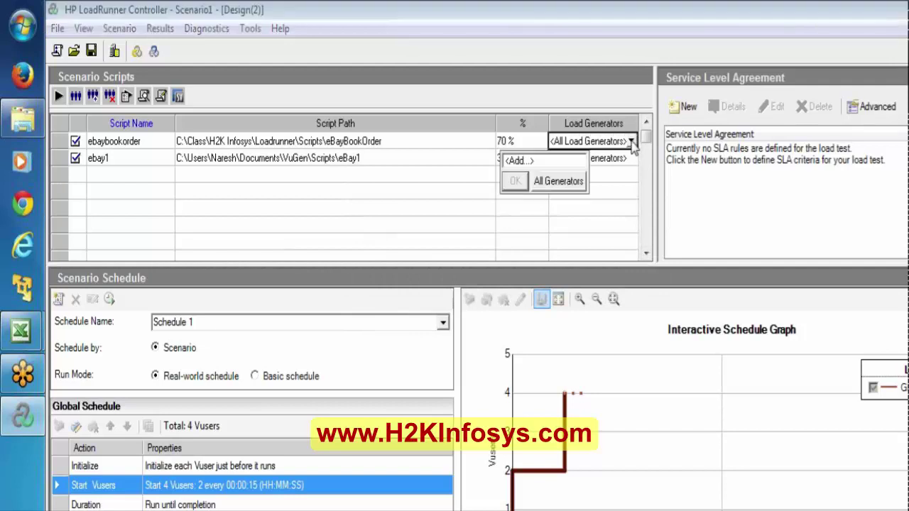
pyautogui.click(523, 162)
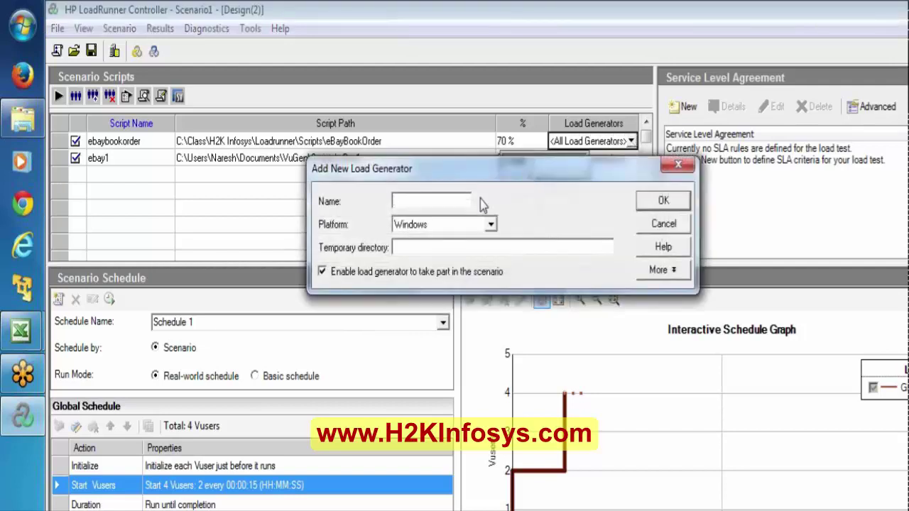
pyautogui.write('localhost')
pyautogui.click(662, 201)
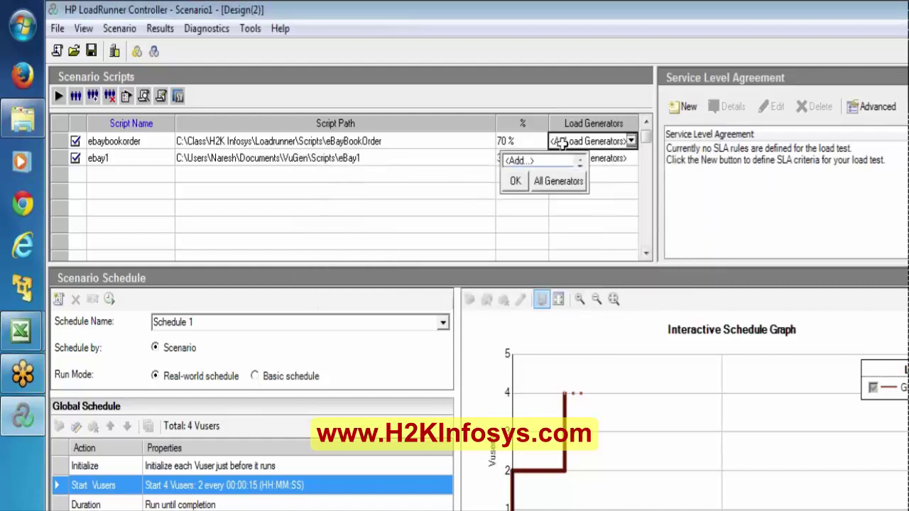
pyautogui.click(517, 181)
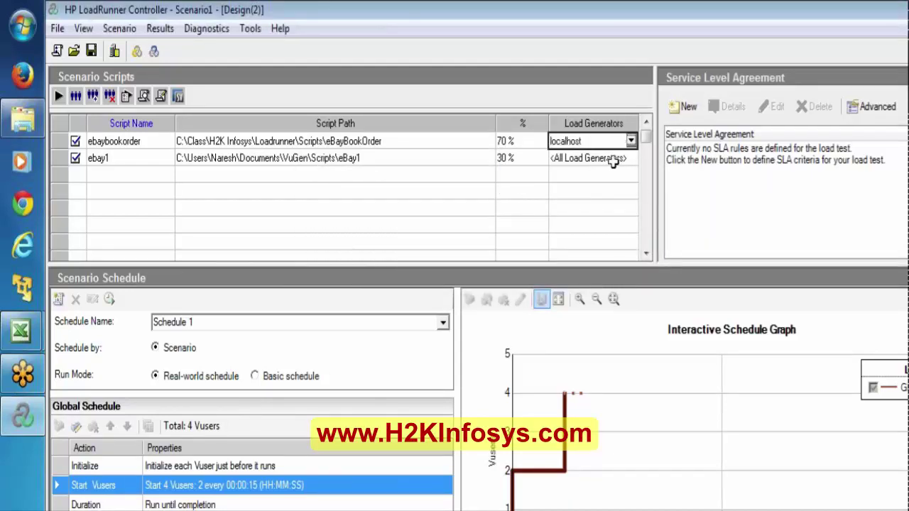
# Assign the localhost load generator to the ebay1 script.
pyautogui.click(615, 158)
pyautogui.click(631, 159)
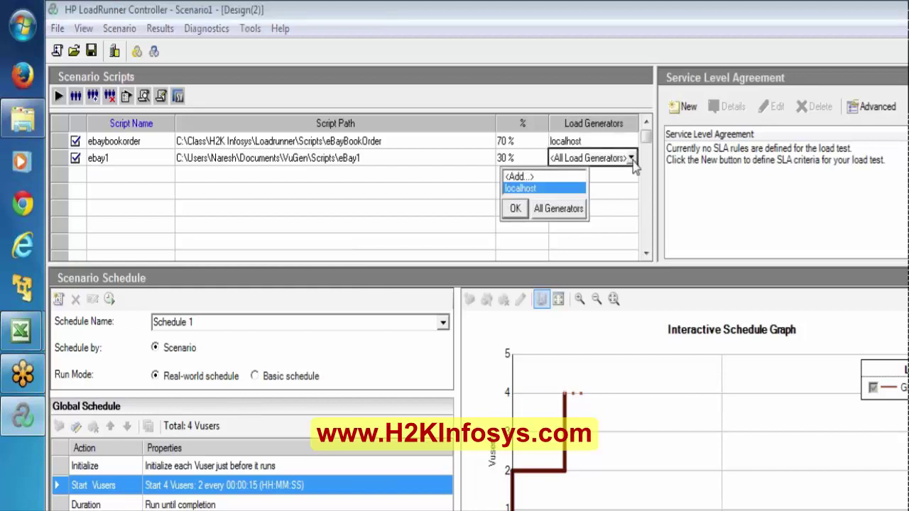
pyautogui.click(527, 188)
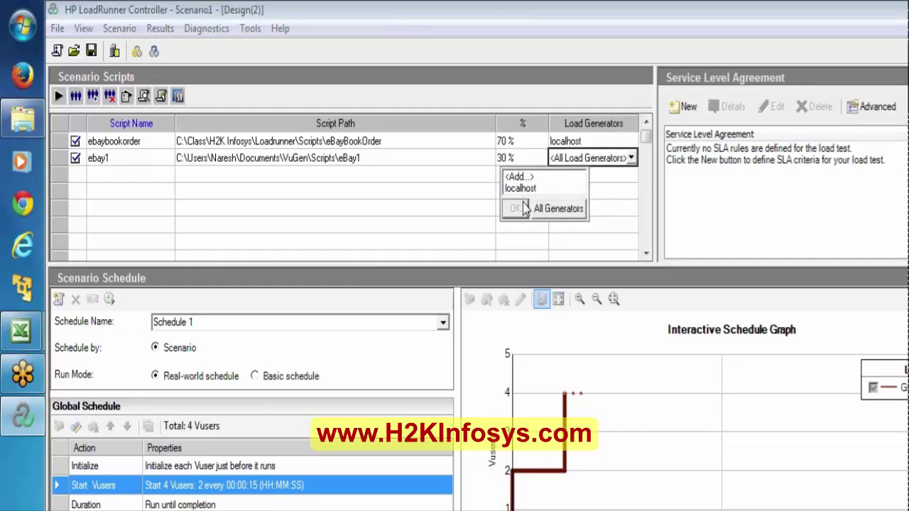
pyautogui.click(518, 188)
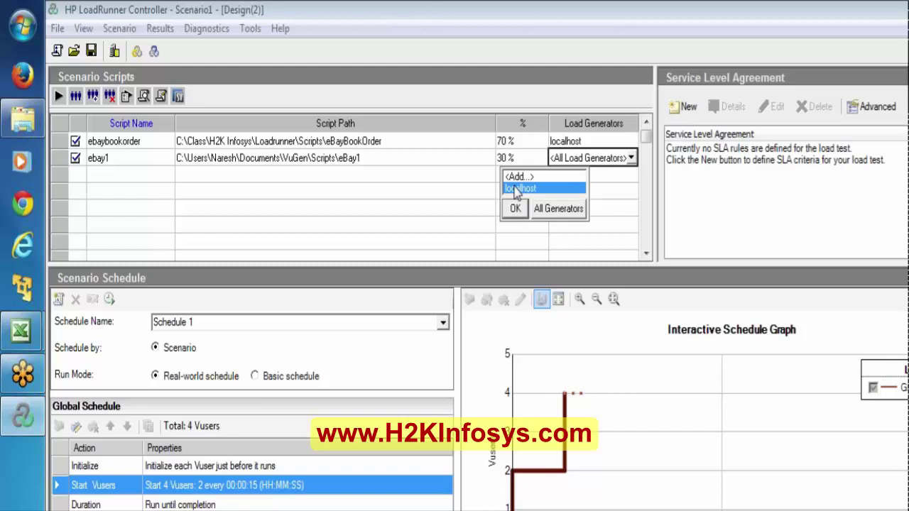
pyautogui.click(515, 208)
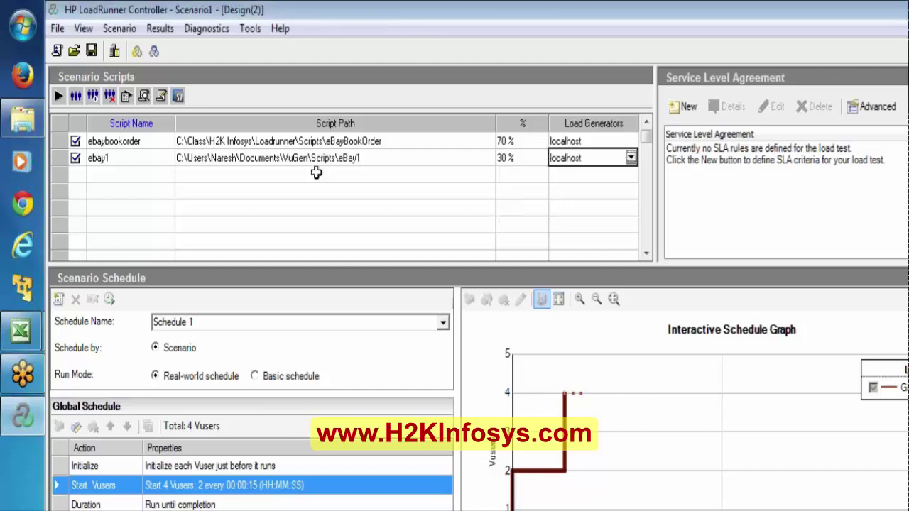
# Run the scenario and check how the Vusers are split between the eBayBookOrder and eBay1 groups.
pyautogui.click(59, 96)
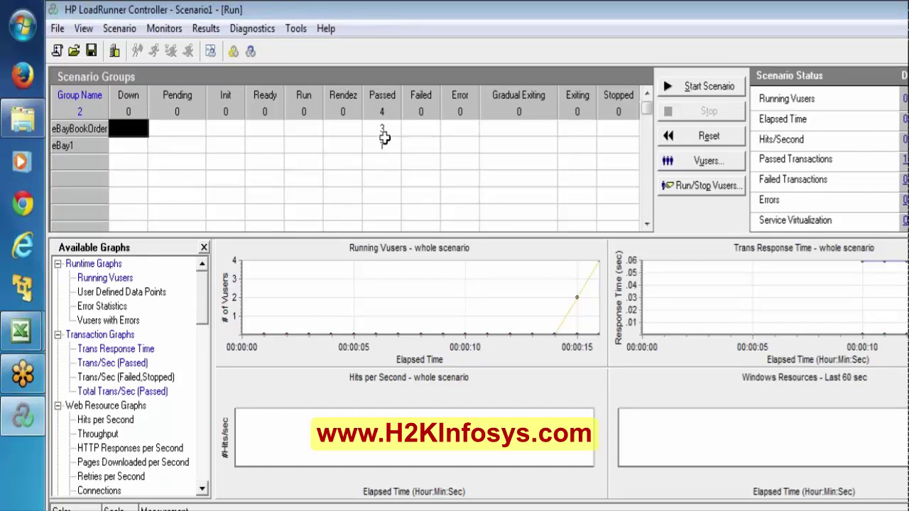
pyautogui.click(74, 131)
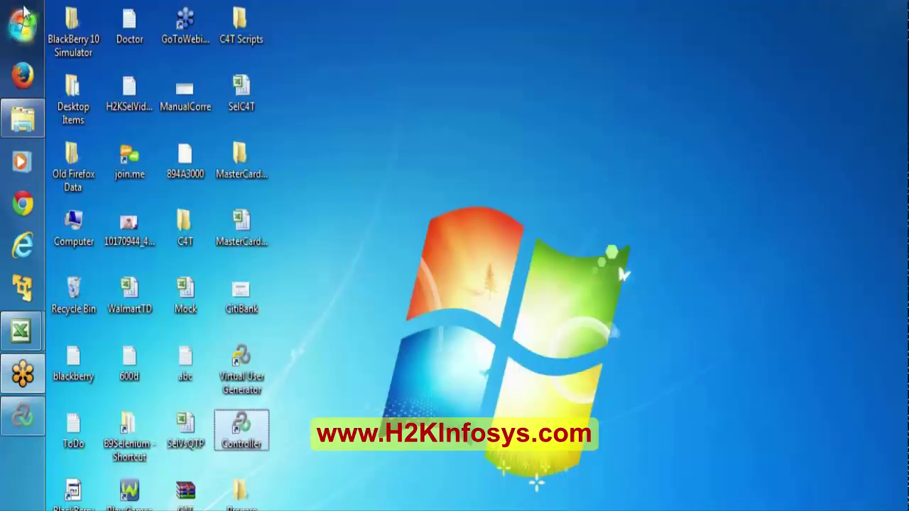
# Look up HP Web Tours Application among the installed programs and launch it.
pyautogui.click(22, 21)
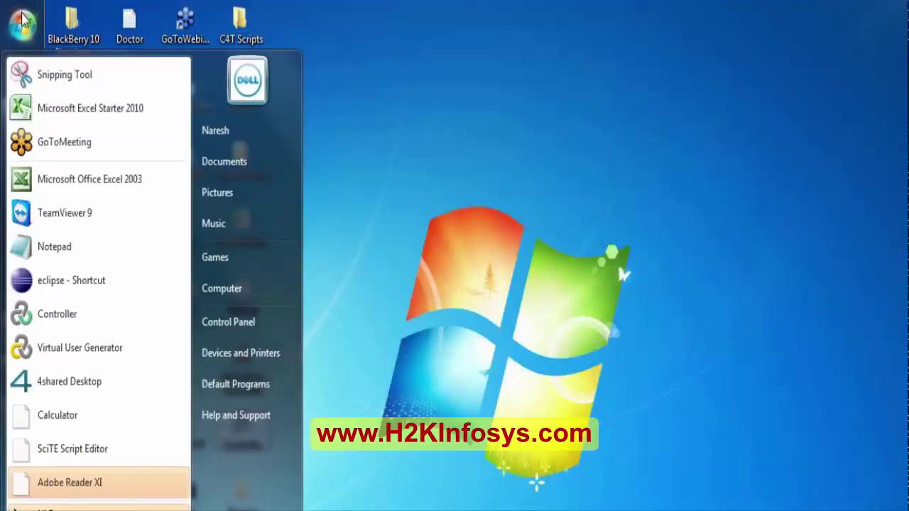
pyautogui.click(43, 506)
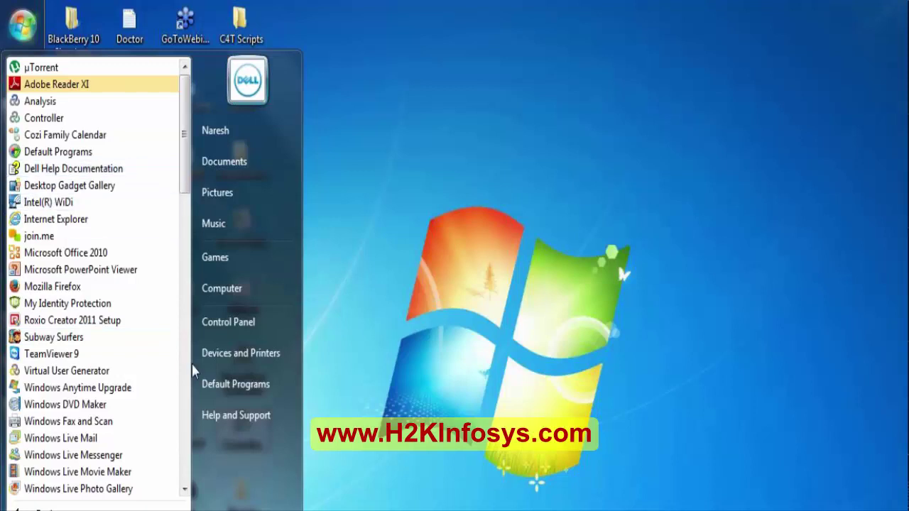
pyautogui.moveTo(183, 490); pyautogui.dragTo(184, 490)
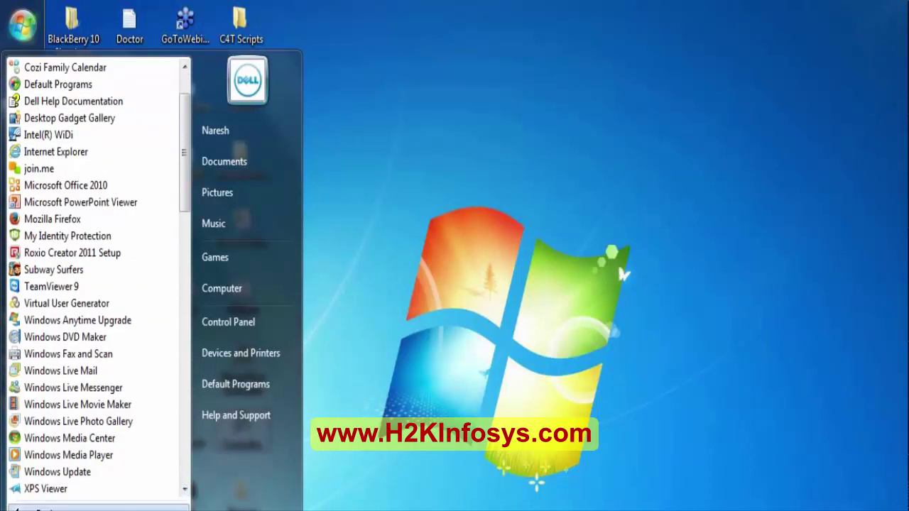
pyautogui.click(32, 507)
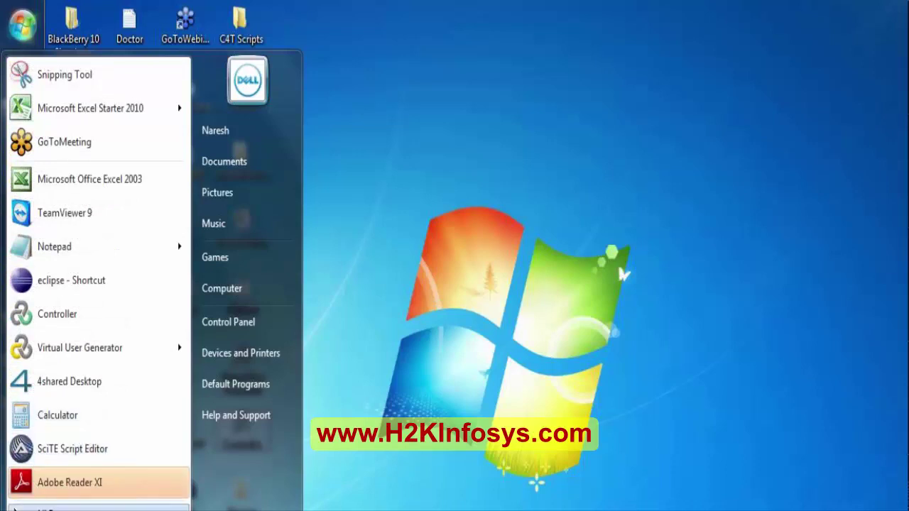
pyautogui.click(32, 507)
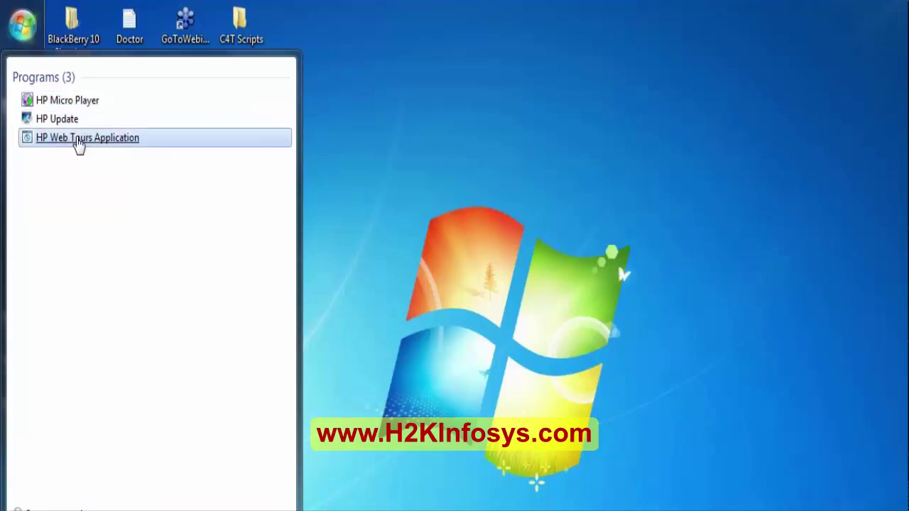
pyautogui.press('BackSpace')
pyautogui.press('BackSpace')
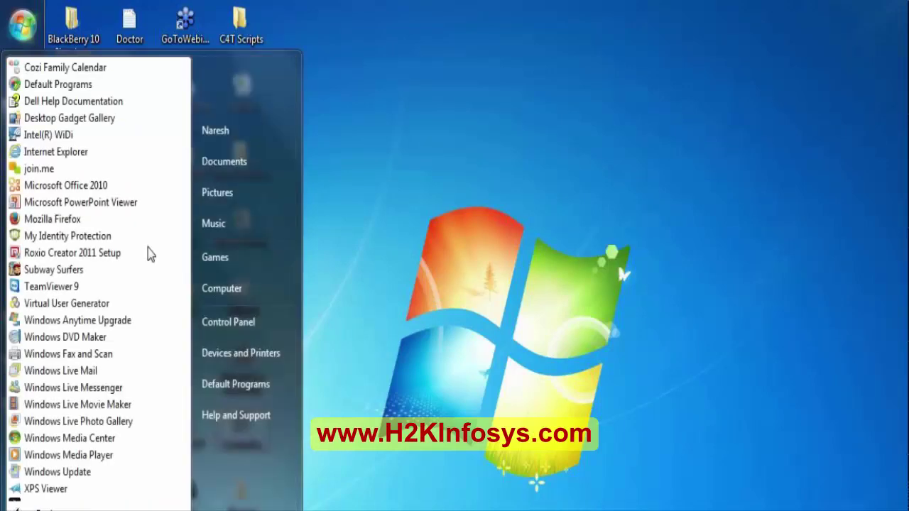
pyautogui.write('v')
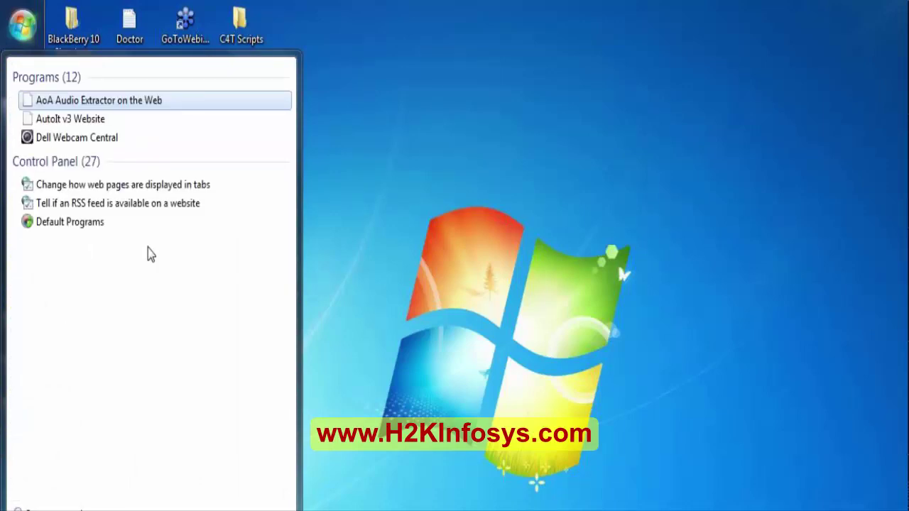
pyautogui.write('ev')
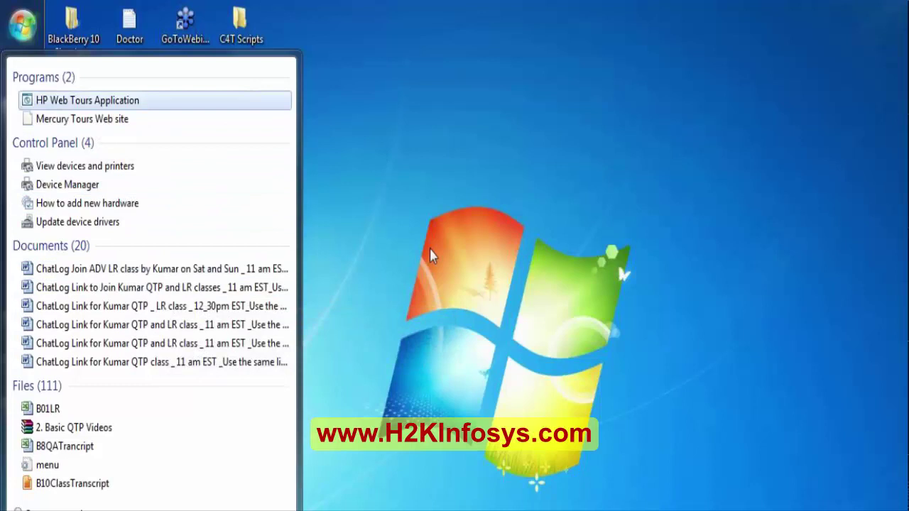
pyautogui.click(93, 100)
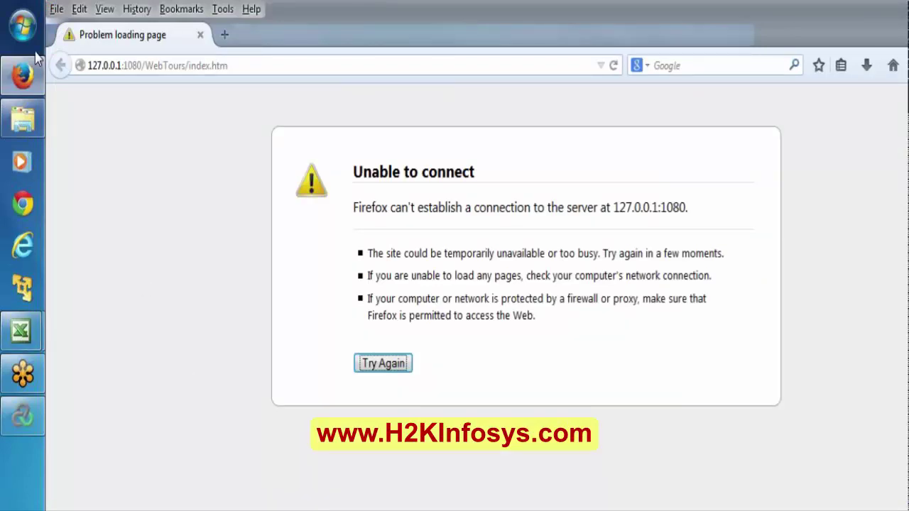
# Start the sample web server from the Web samples of HP LoadRunner under HP Software, and minimize its console window.
pyautogui.click(23, 27)
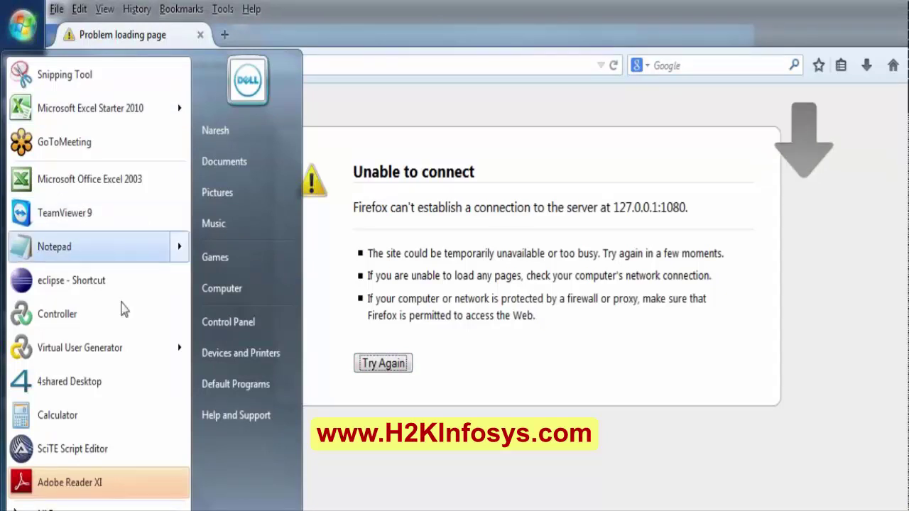
pyautogui.click(43, 506)
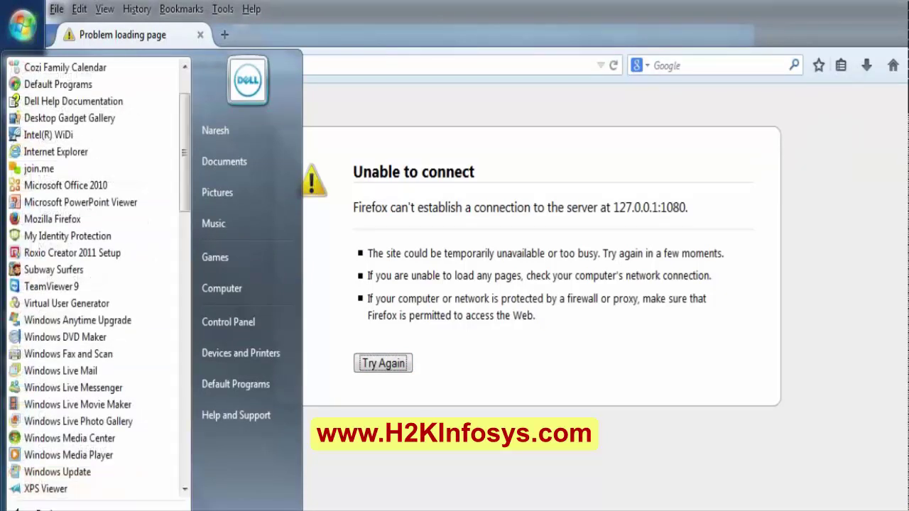
pyautogui.click(185, 489)
pyautogui.click(185, 489)
pyautogui.click(185, 489)
pyautogui.click(185, 490)
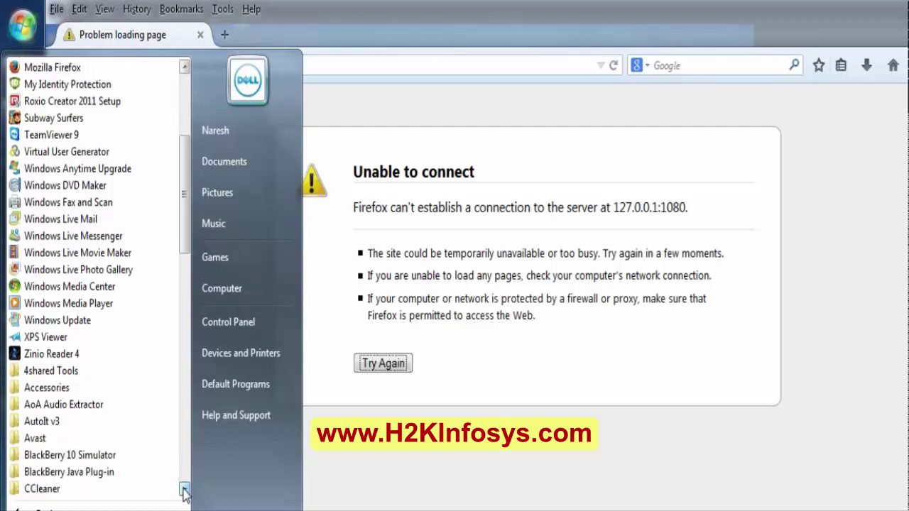
pyautogui.click(184, 489)
pyautogui.click(185, 489)
pyautogui.click(185, 489)
pyautogui.click(184, 489)
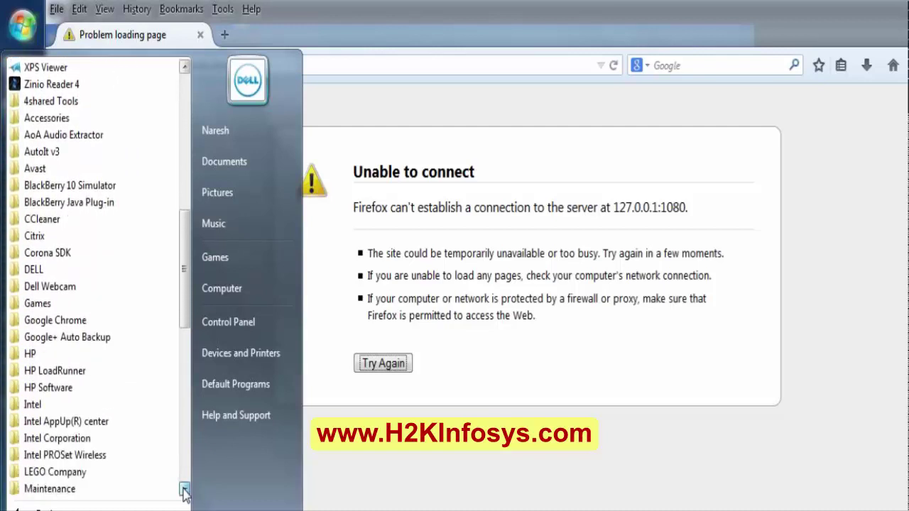
pyautogui.click(184, 489)
pyautogui.click(184, 489)
pyautogui.click(185, 489)
pyautogui.click(185, 489)
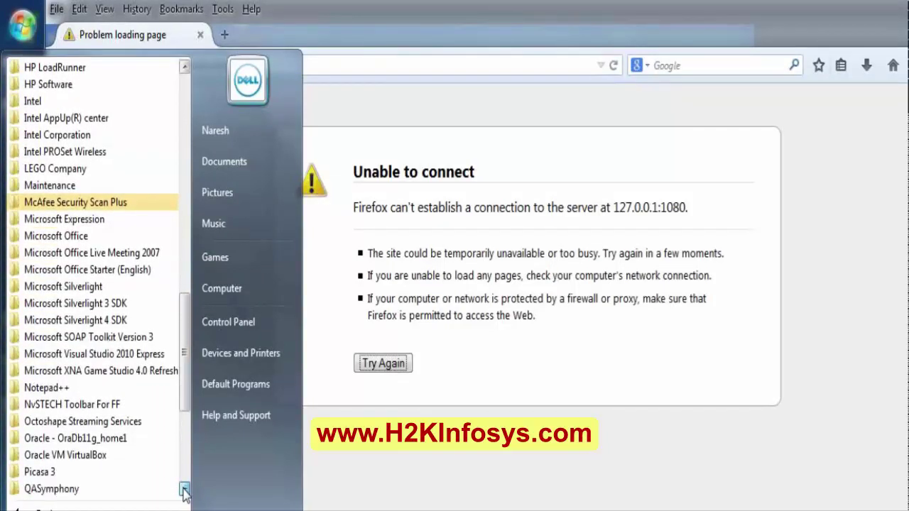
pyautogui.click(185, 489)
pyautogui.click(185, 67)
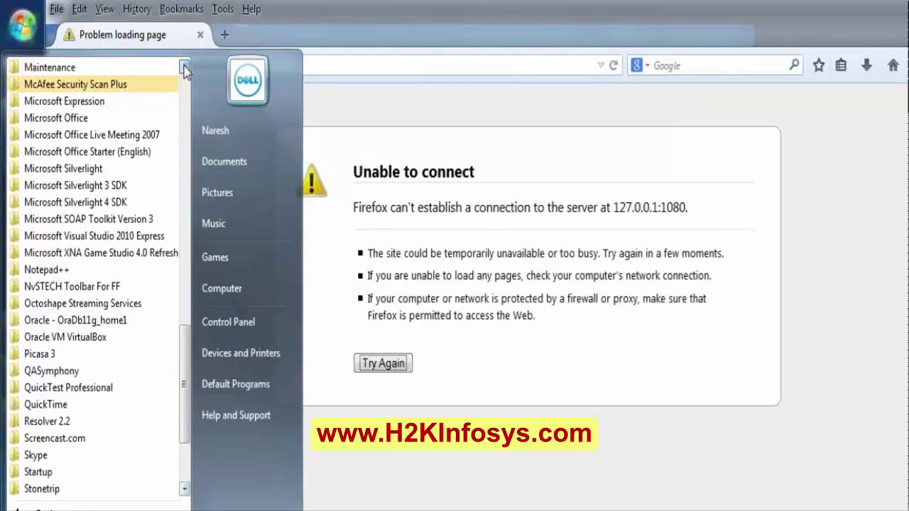
pyautogui.click(185, 67)
pyautogui.click(185, 68)
pyautogui.click(185, 68)
pyautogui.click(184, 68)
pyautogui.click(185, 67)
pyautogui.click(184, 67)
pyautogui.click(184, 67)
pyautogui.click(184, 67)
pyautogui.click(185, 67)
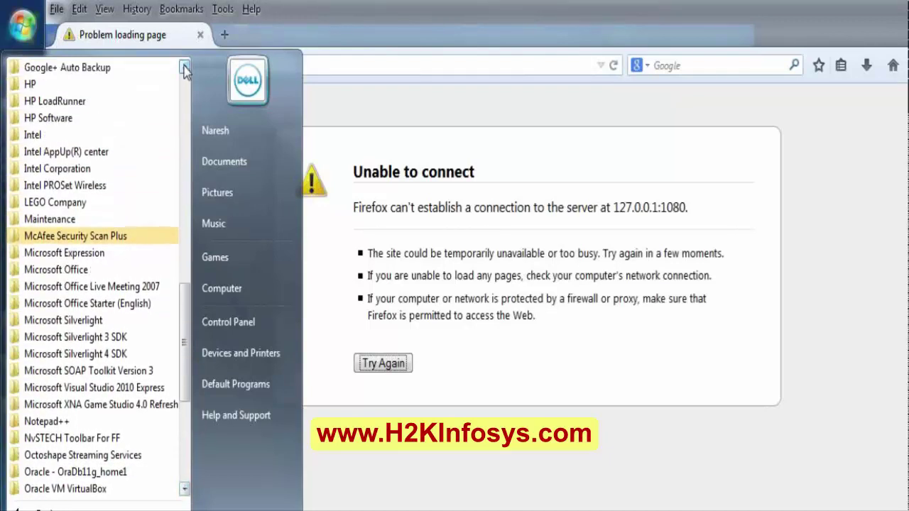
pyautogui.click(30, 120)
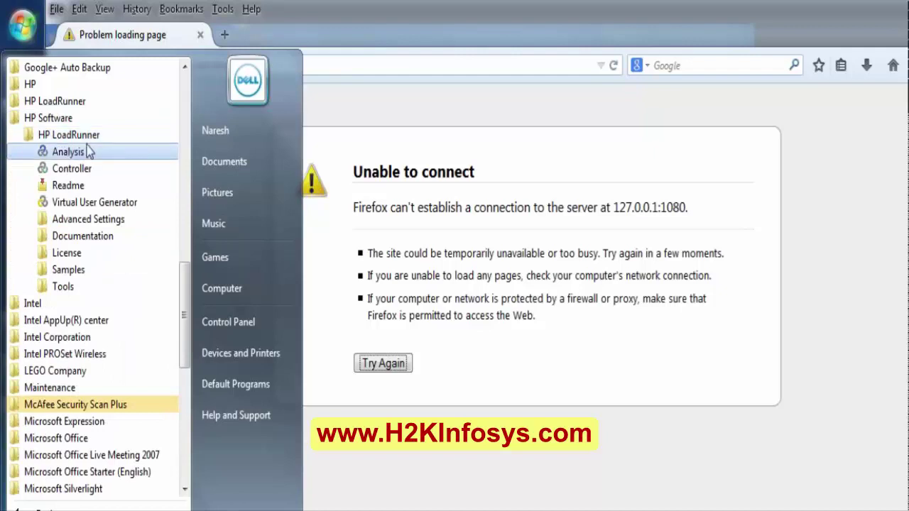
pyautogui.click(56, 274)
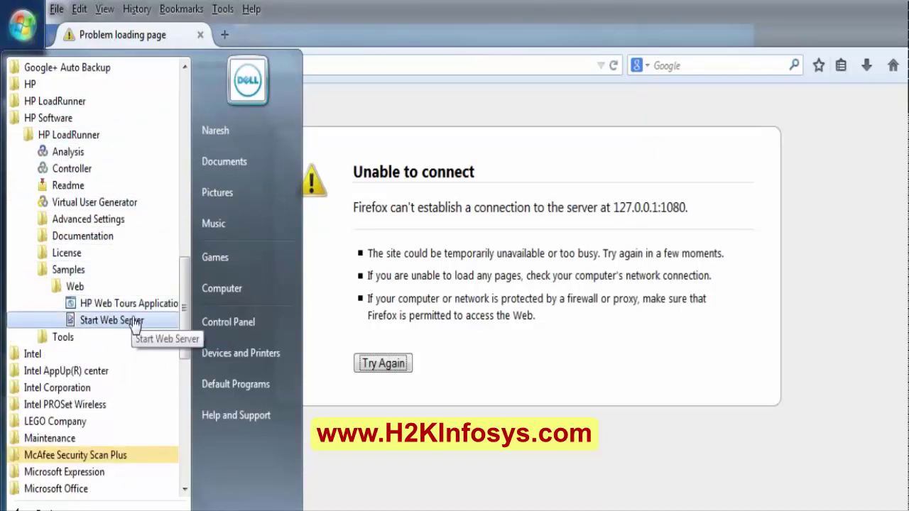
pyautogui.click(111, 321)
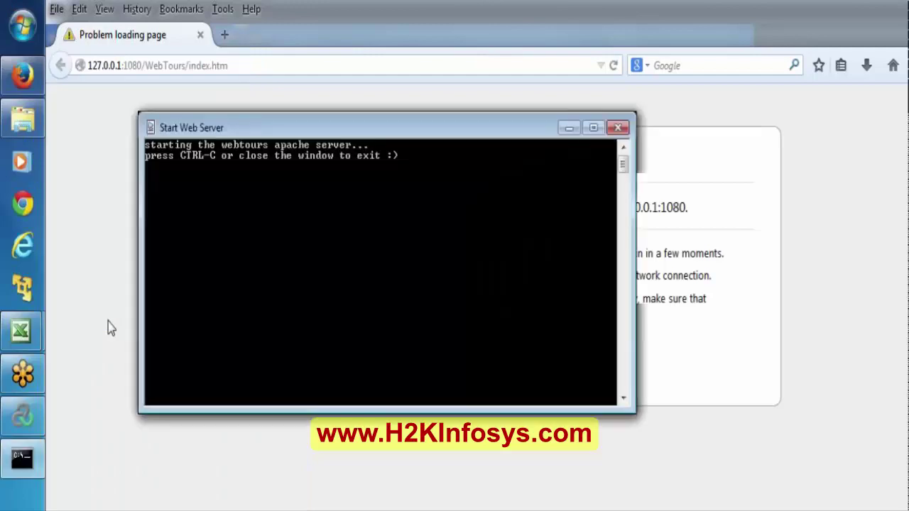
pyautogui.click(561, 124)
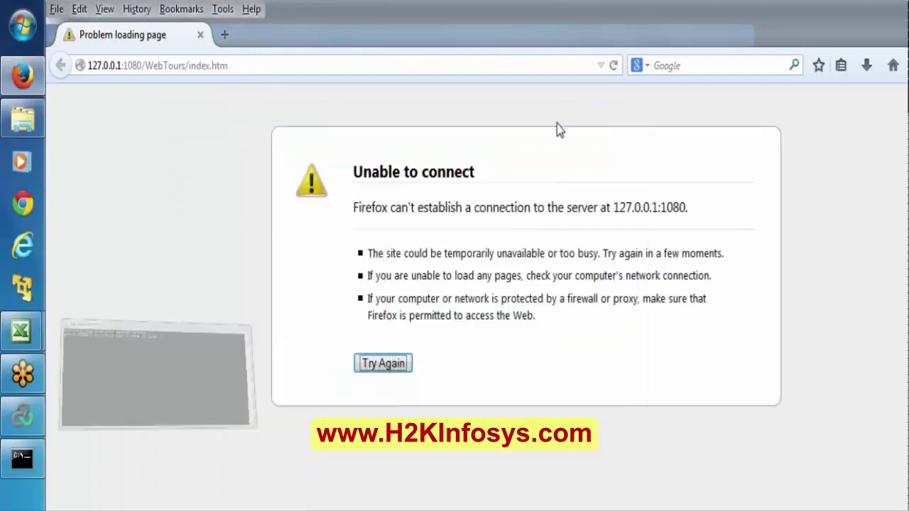
# Bring up the Run dialog and allow Apache HTTP Server to communicate on public networks in the Windows Firewall alert.
pyautogui.hotkey('ctrl', 'a')
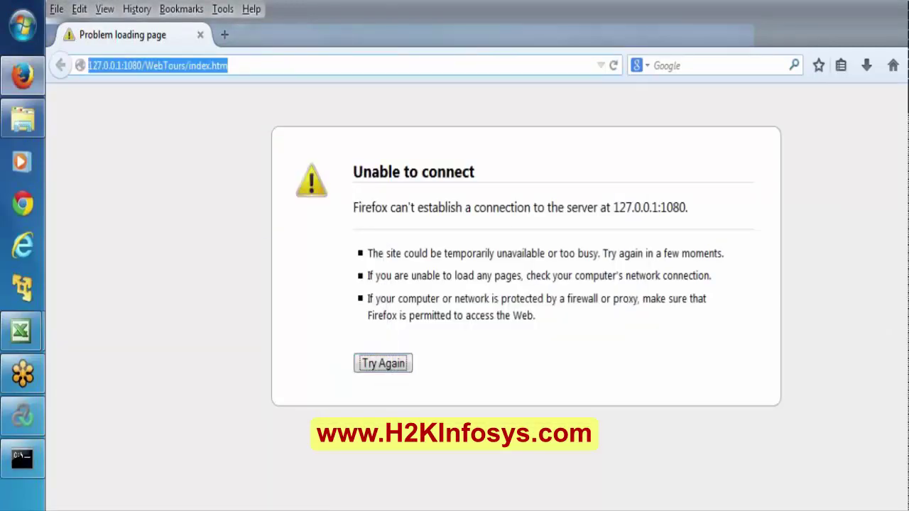
pyautogui.press('super+r')
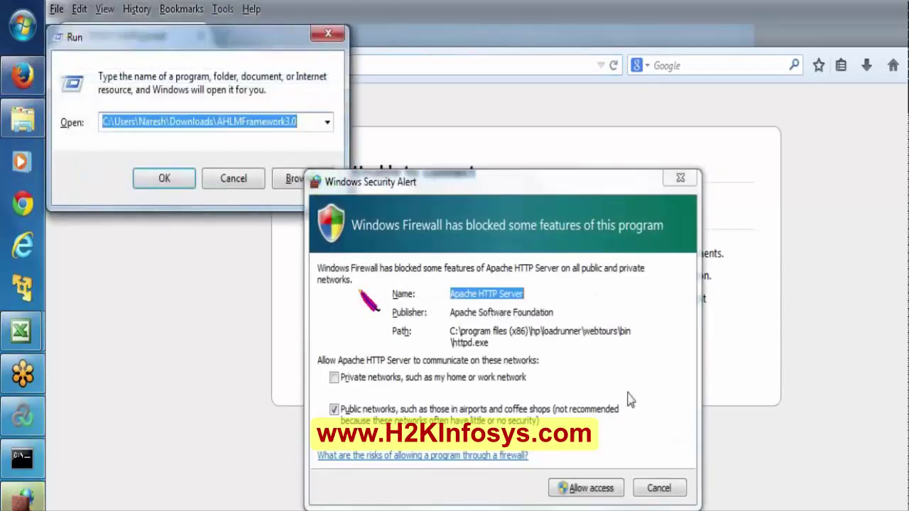
pyautogui.click(579, 487)
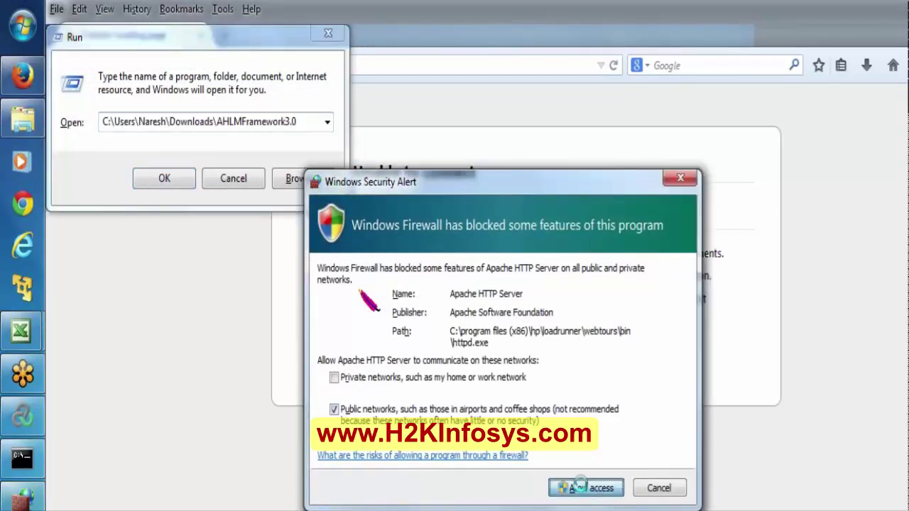
# Launch iexplore from the Run dialog and close the Firefox window with the Web Tours address.
pyautogui.click(316, 136)
pyautogui.write('iex')
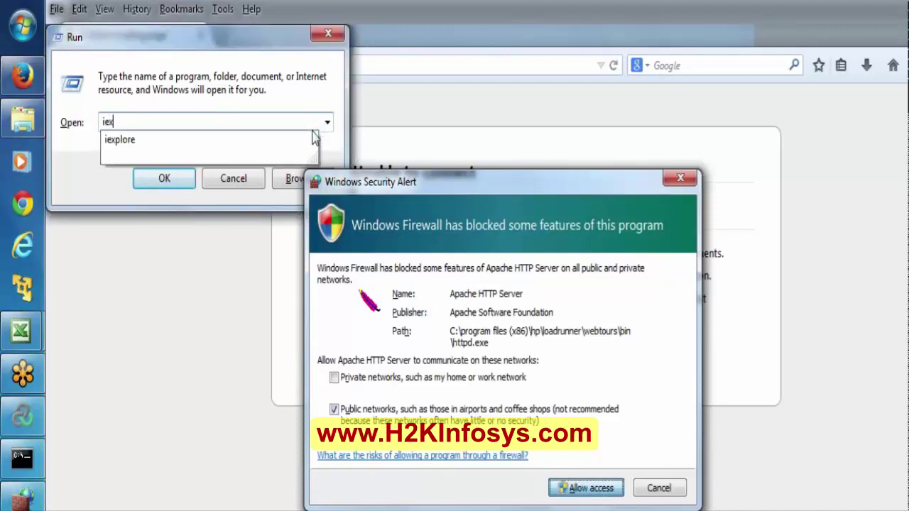
pyautogui.write('plore')
pyautogui.press('Return')
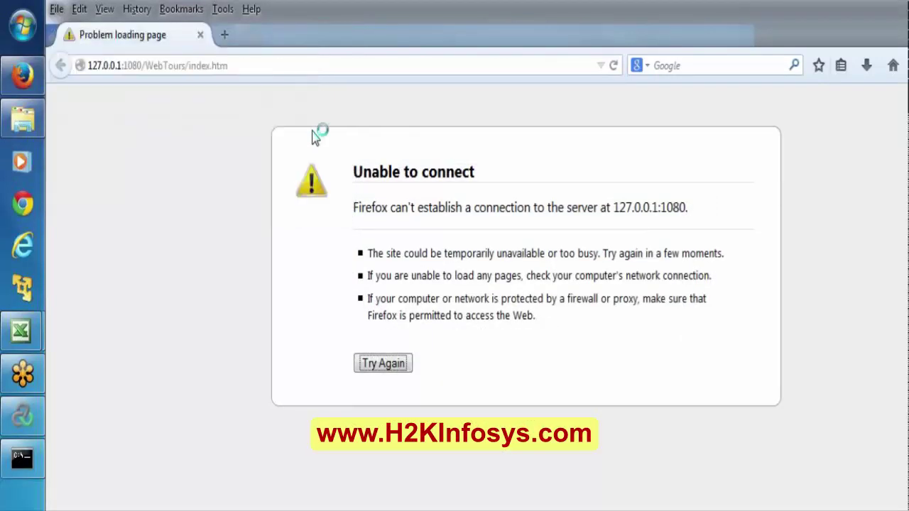
pyautogui.hotkey('alt', 'F4')
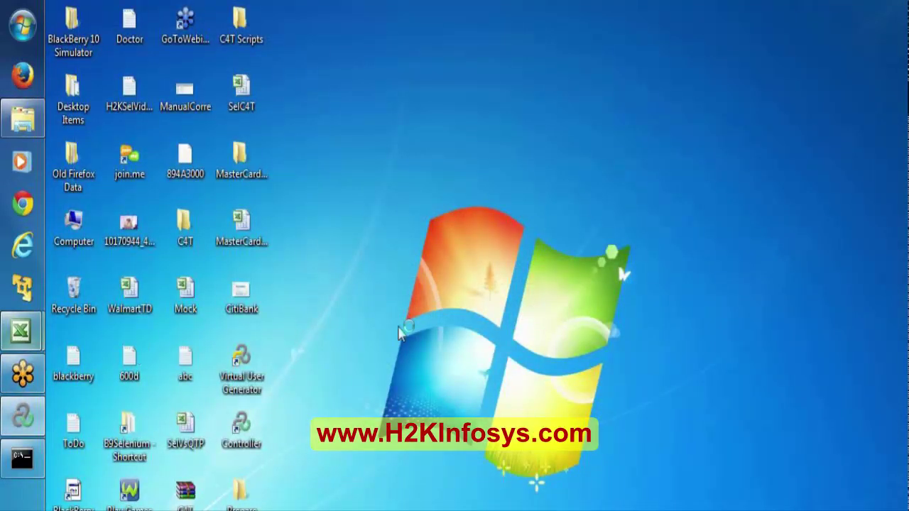
# Run Virtual User Generator as administrator and allow VuGen to make changes to the computer.
pyautogui.doubleClick(234, 375)
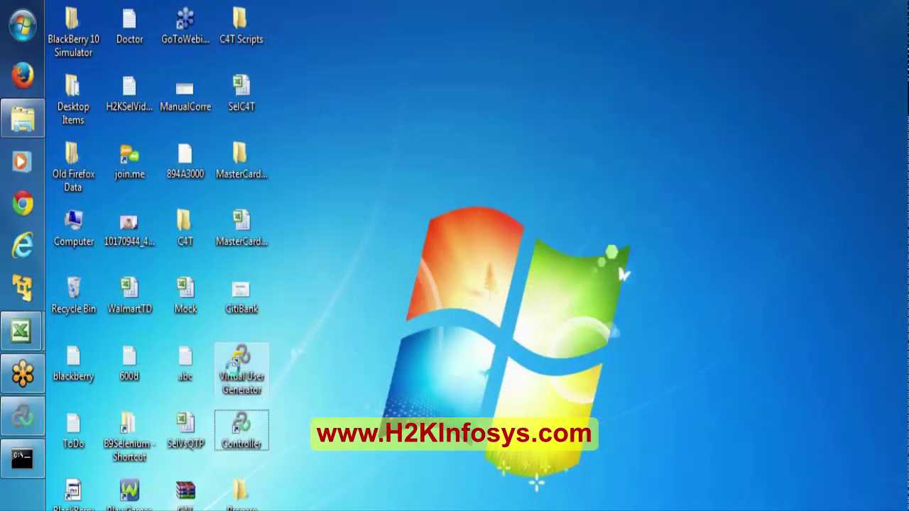
pyautogui.rightClick(235, 370)
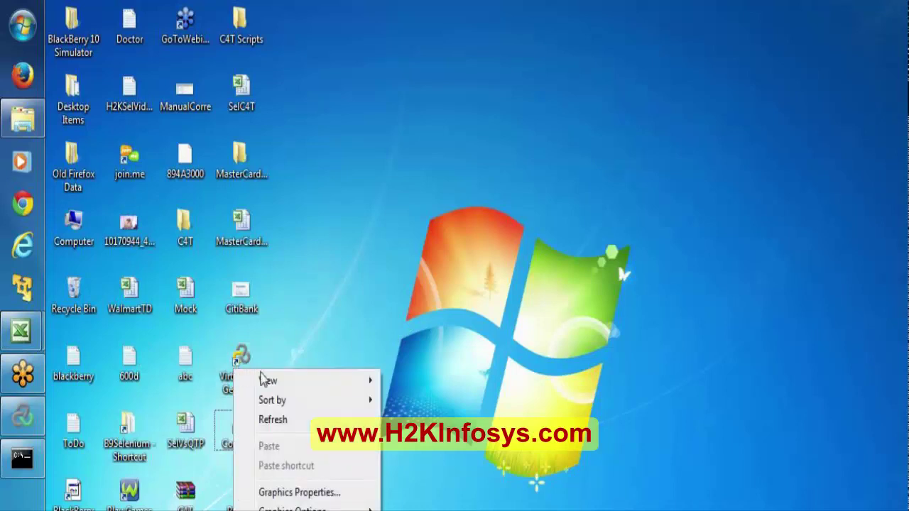
pyautogui.moveTo(310, 405)
pyautogui.moveTo(282, 375)
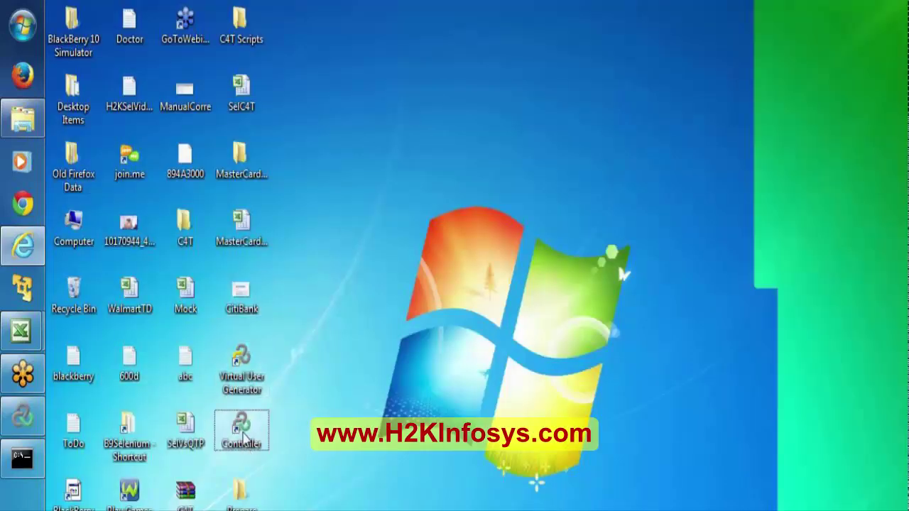
pyautogui.rightClick(235, 363)
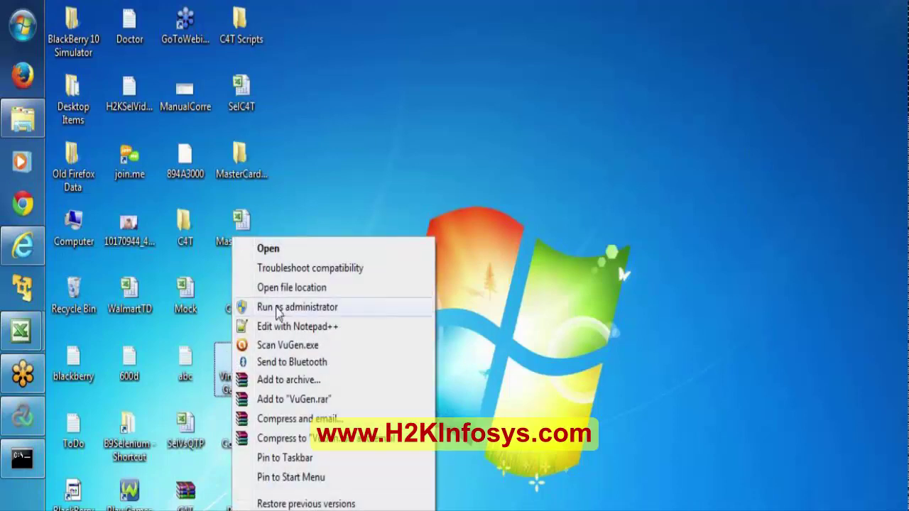
pyautogui.click(309, 313)
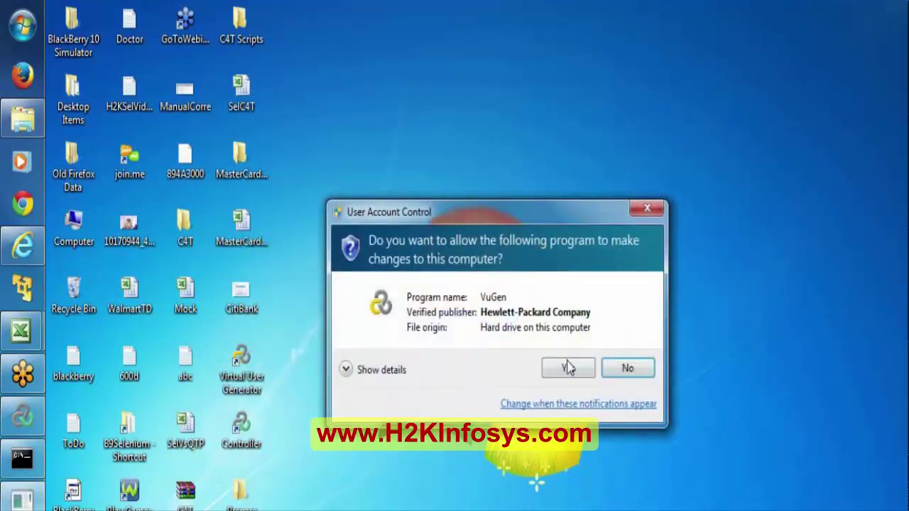
pyautogui.click(566, 367)
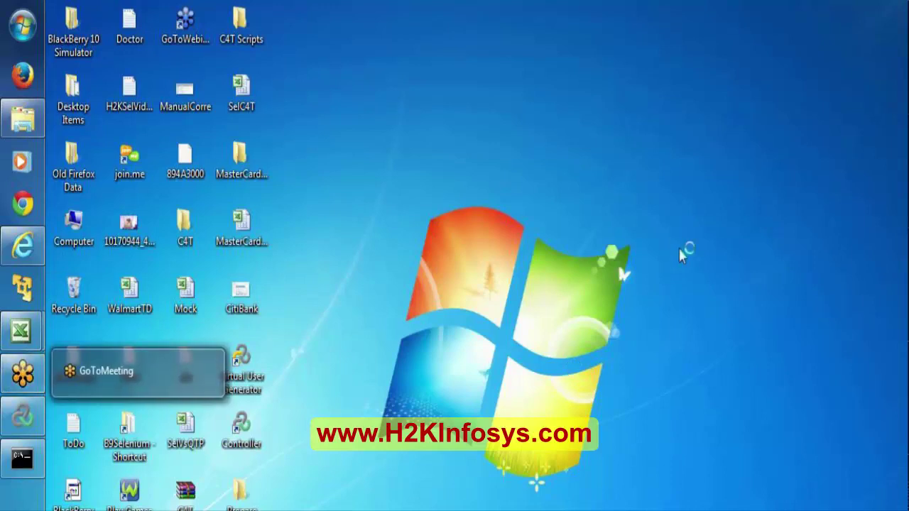
# Switch to LoadRunner Controller and compare the script percentages with the passed Vusers of the eBayBookOrder and eBay1 groups.
pyautogui.click(27, 422)
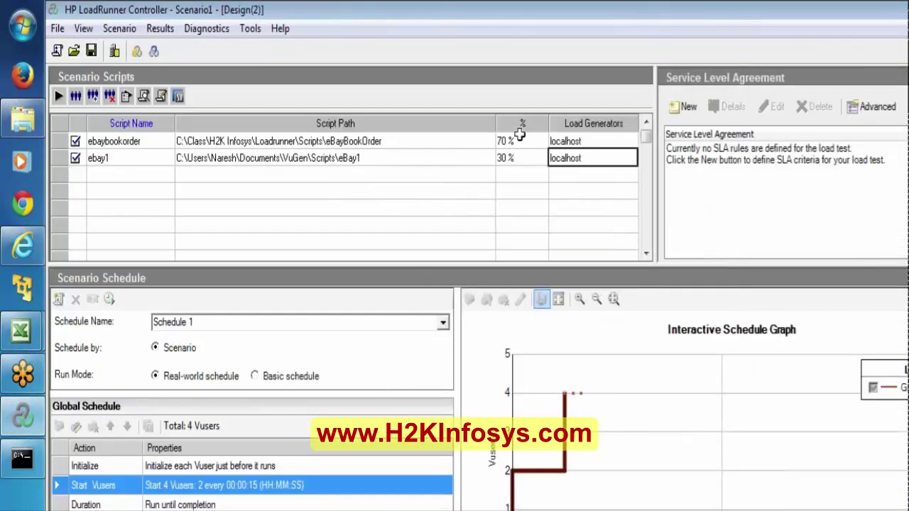
pyautogui.click(519, 135)
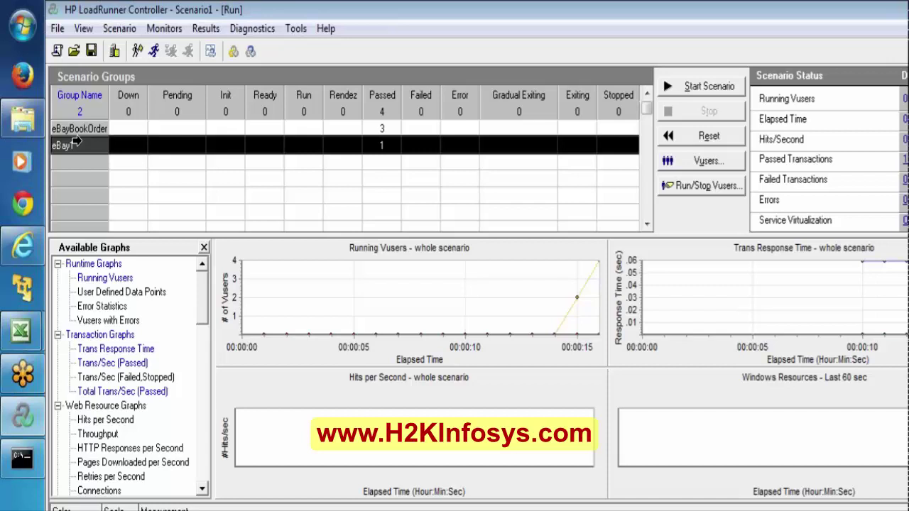
pyautogui.click(71, 128)
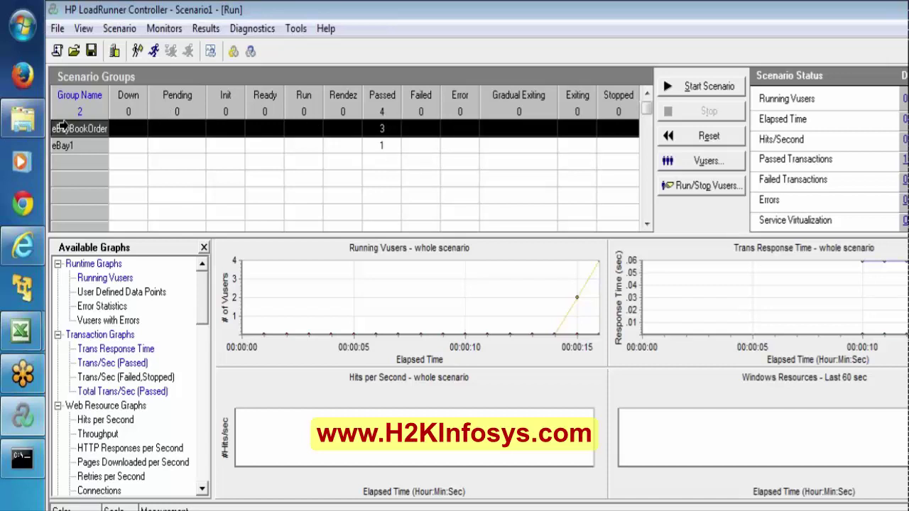
# Start a new scenario and agree to save the changes to Scenario1.
pyautogui.click(63, 146)
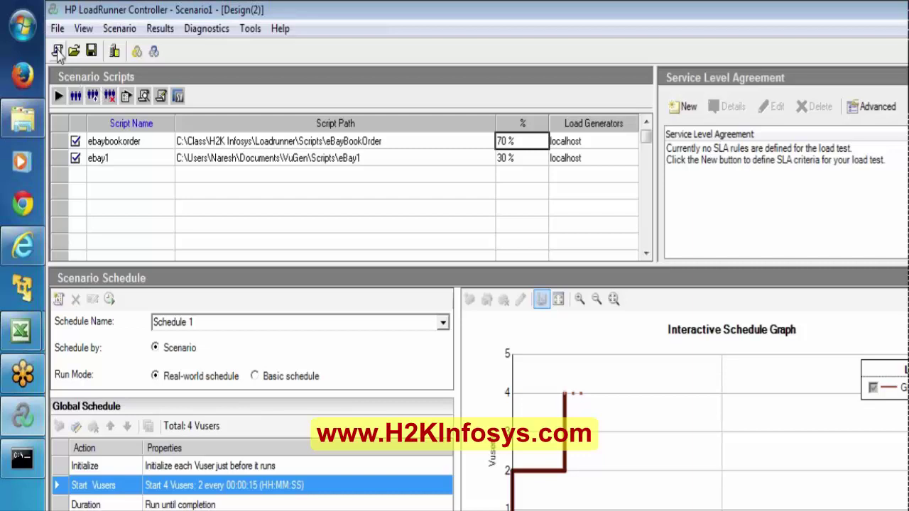
pyautogui.click(58, 52)
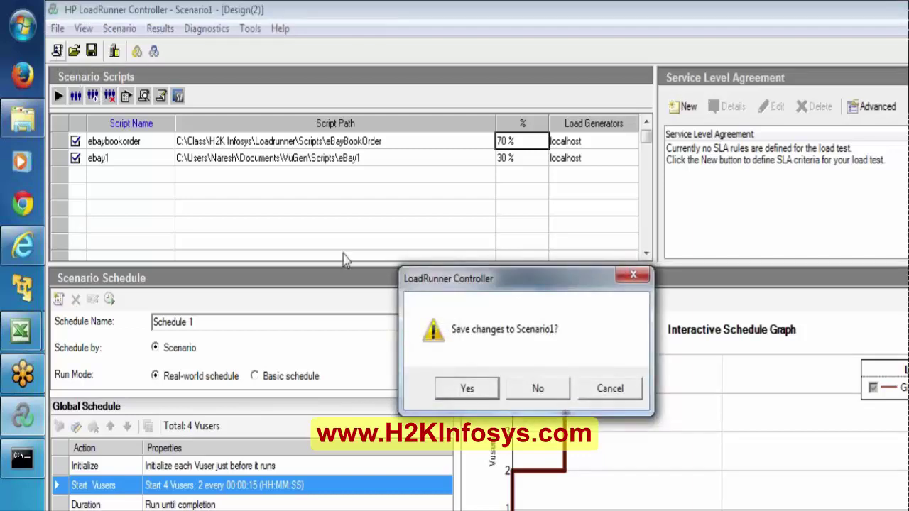
pyautogui.click(465, 388)
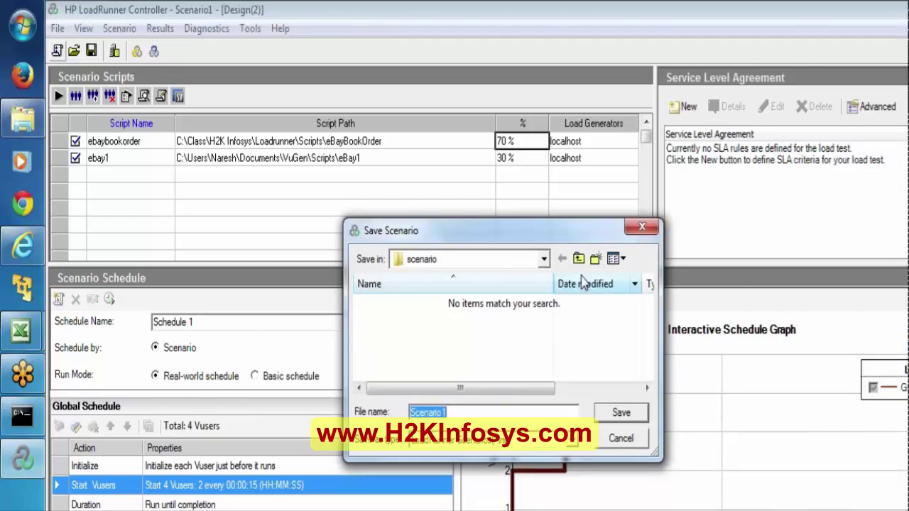
# Set the save location for the scenario to the C:\Class\H2K Infosys\Loadrunner\Scripts folder.
pyautogui.click(547, 259)
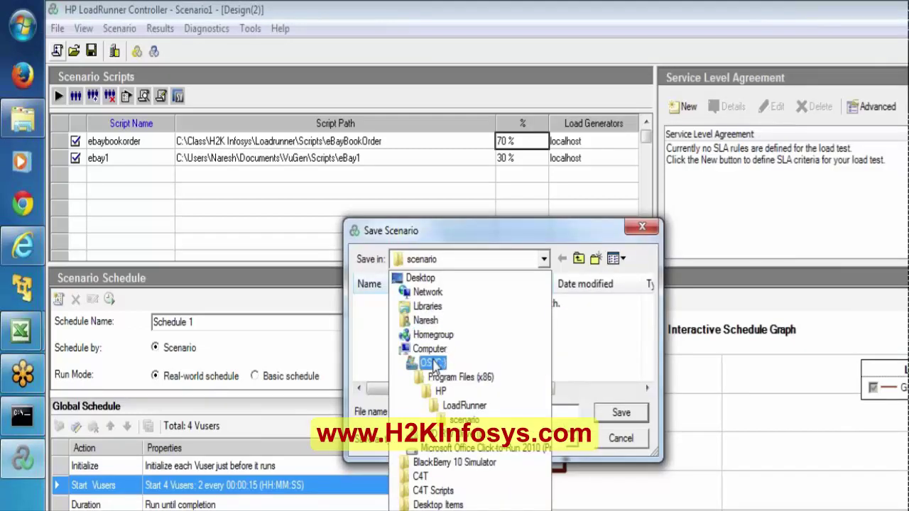
pyautogui.click(434, 364)
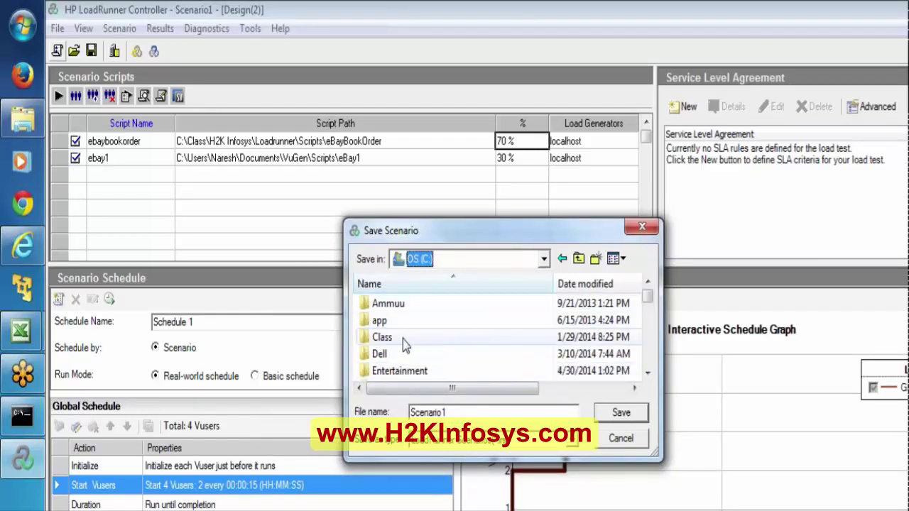
pyautogui.doubleClick(403, 340)
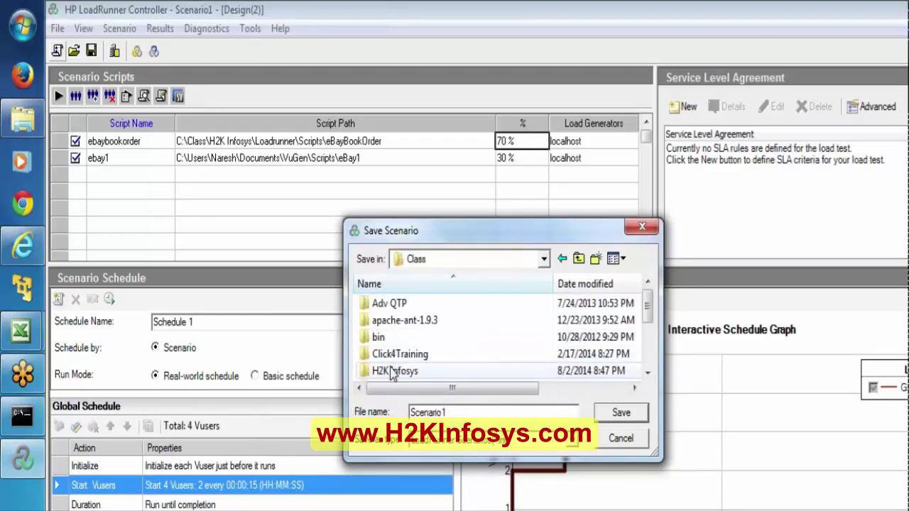
pyautogui.click(392, 372)
pyautogui.doubleClick(393, 372)
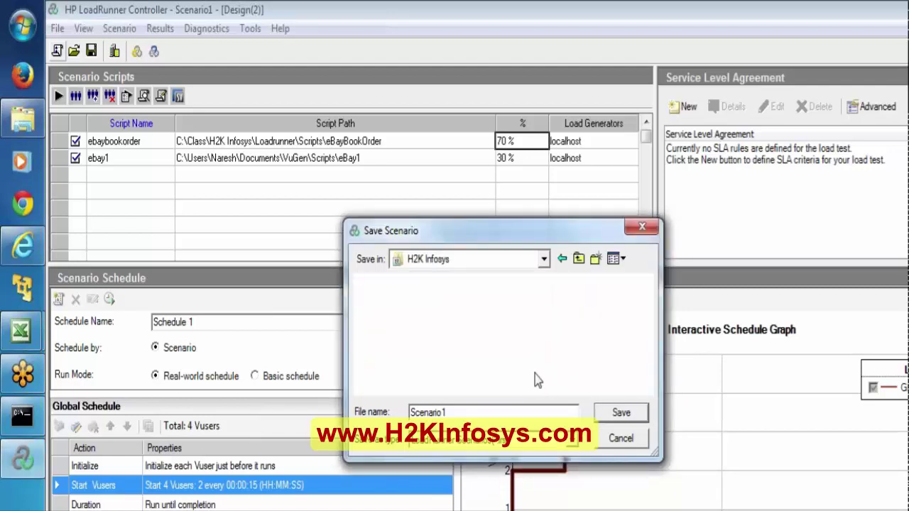
pyautogui.click(476, 312)
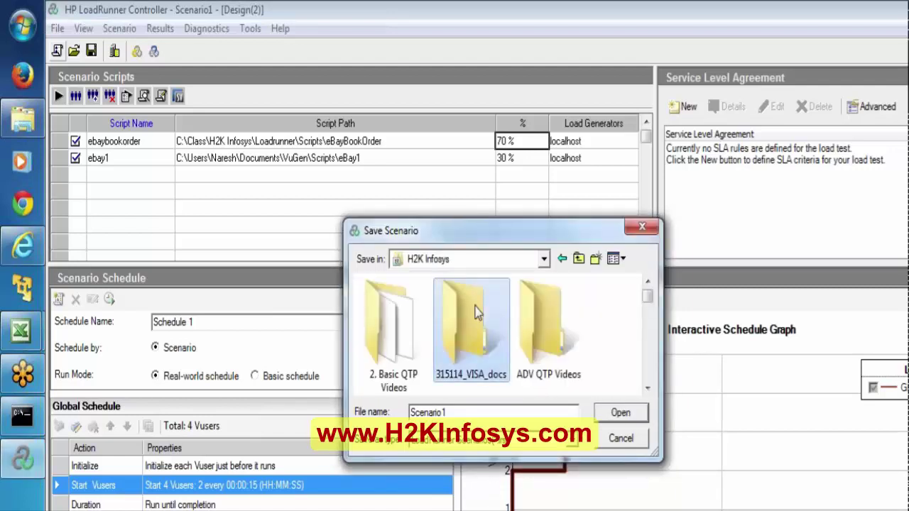
pyautogui.scroll(-2, 476, 313)
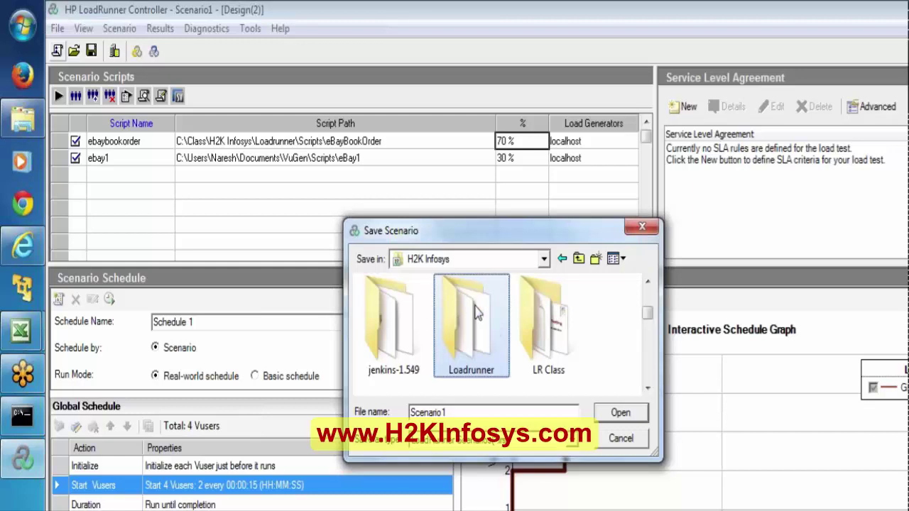
pyautogui.doubleClick(476, 312)
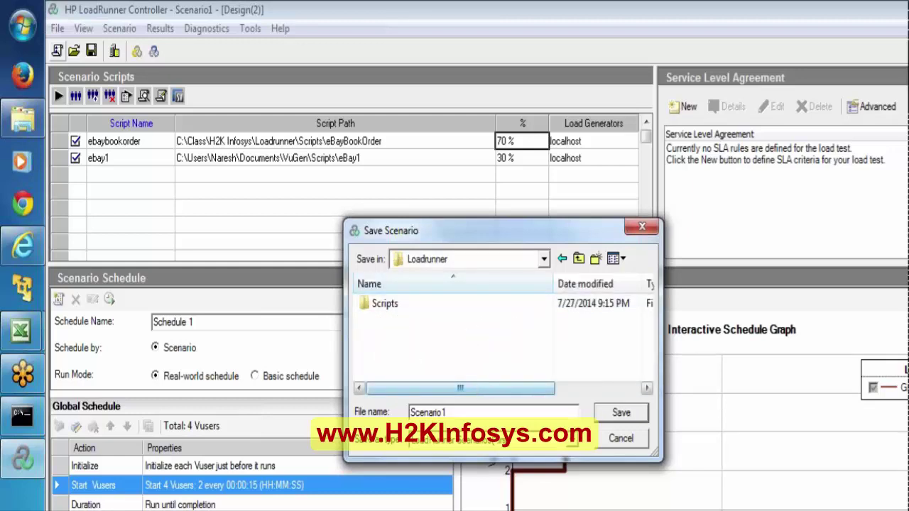
pyautogui.doubleClick(375, 306)
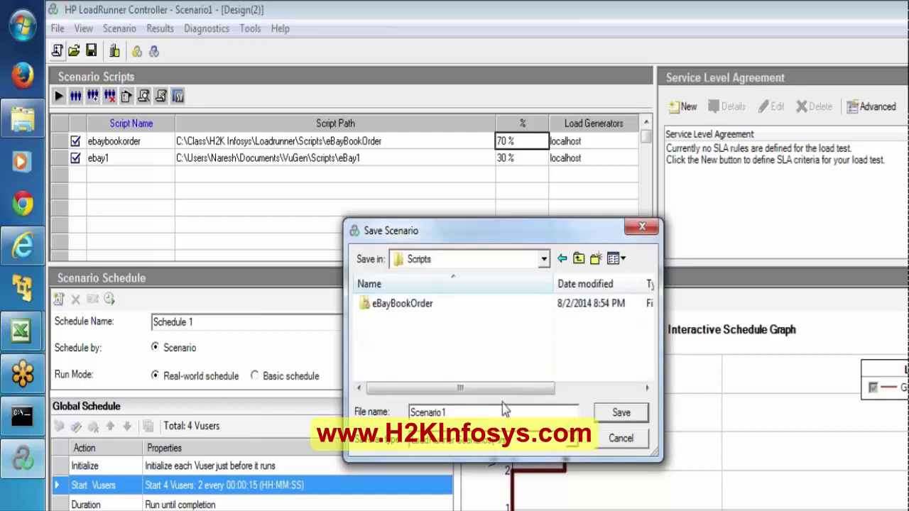
# Save the scenario as ScnWithpercentageMode.
pyautogui.hotkey('ctrl', 'a')
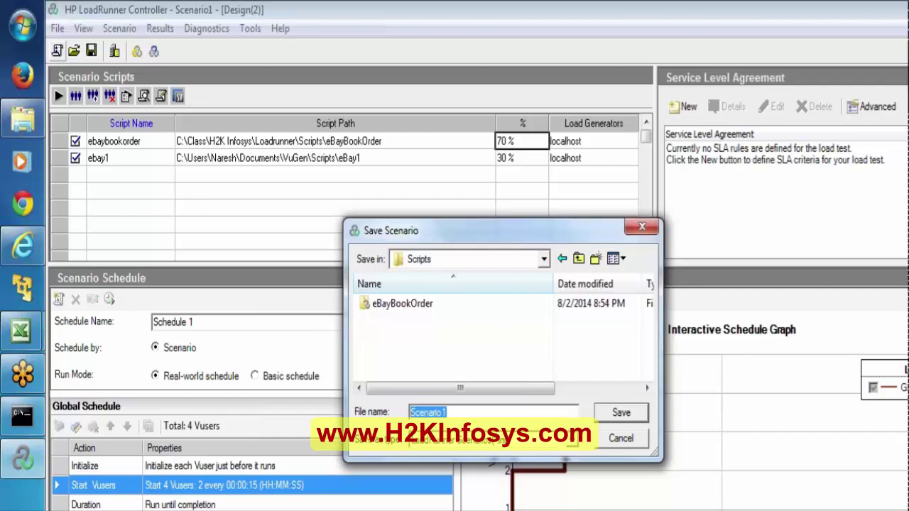
pyautogui.write('ScnWithpercent')
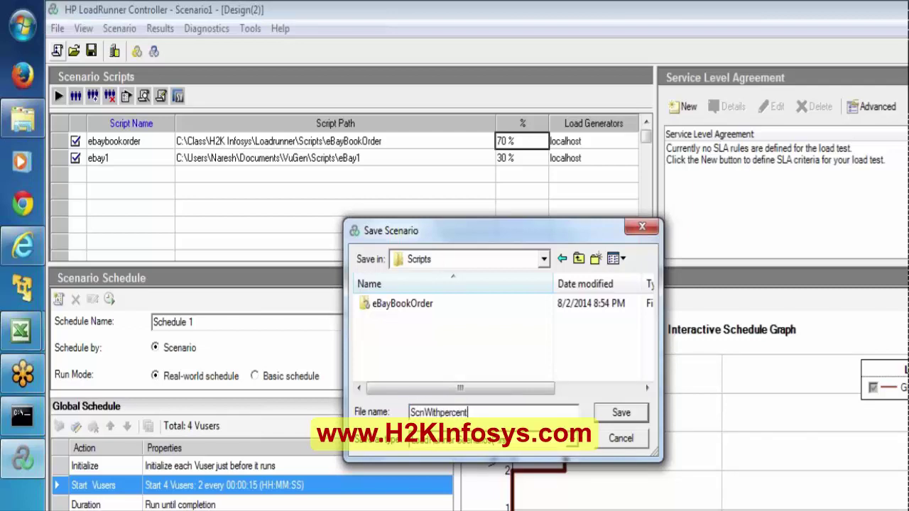
pyautogui.write('ageMode')
pyautogui.press('Return')
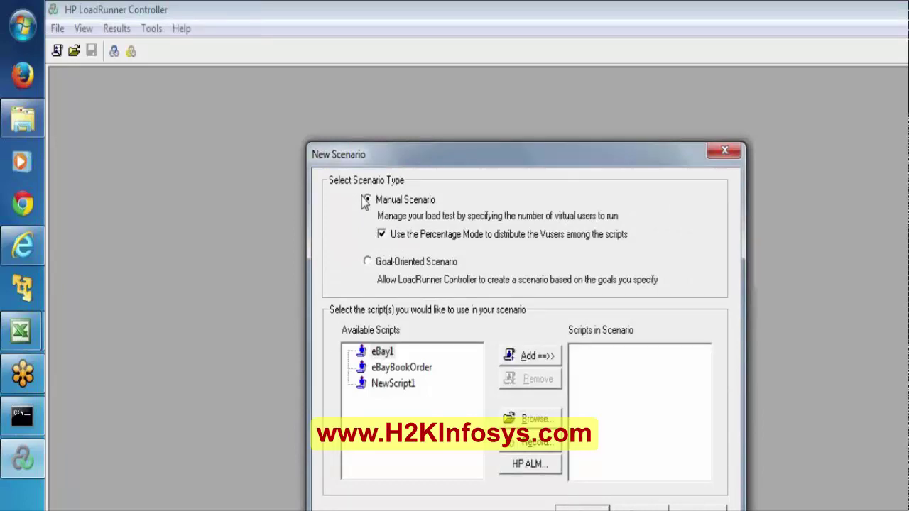
# Toggle the percentage mode option for a manual scenario, cancel the New Scenario dialog and minimize the Controller.
pyautogui.click(383, 236)
pyautogui.click(383, 235)
pyautogui.click(383, 236)
pyautogui.click(639, 508)
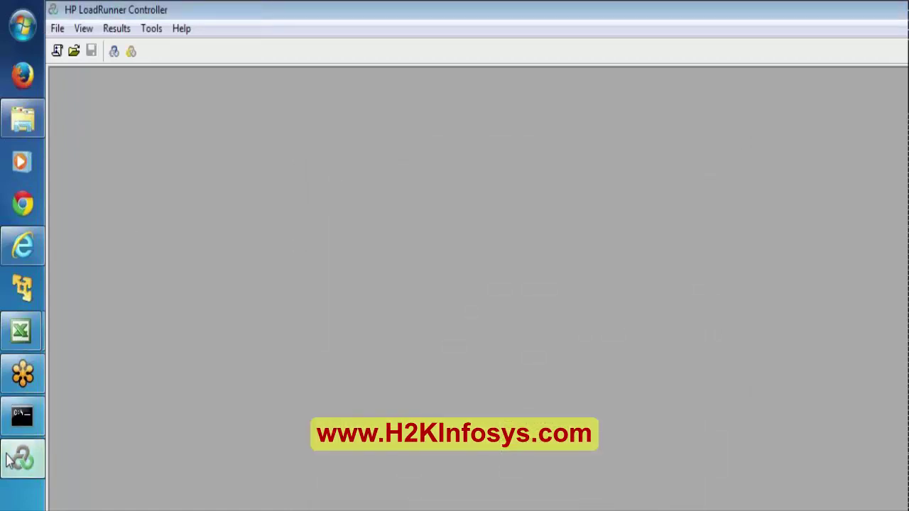
pyautogui.click(16, 459)
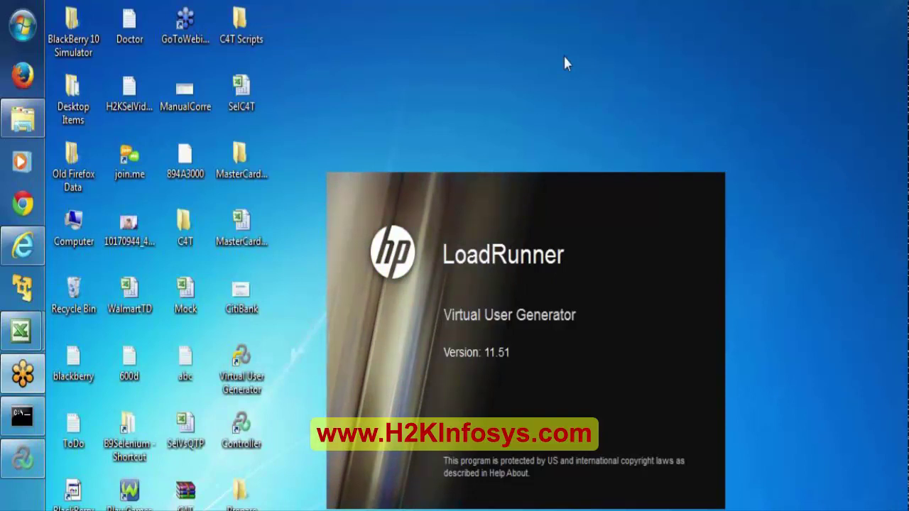
pyautogui.click(5, 244)
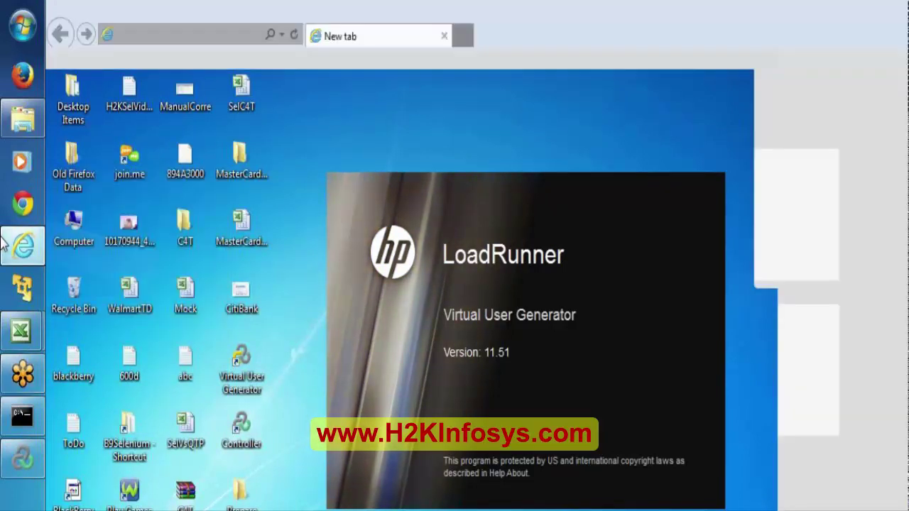
pyautogui.click(117, 34)
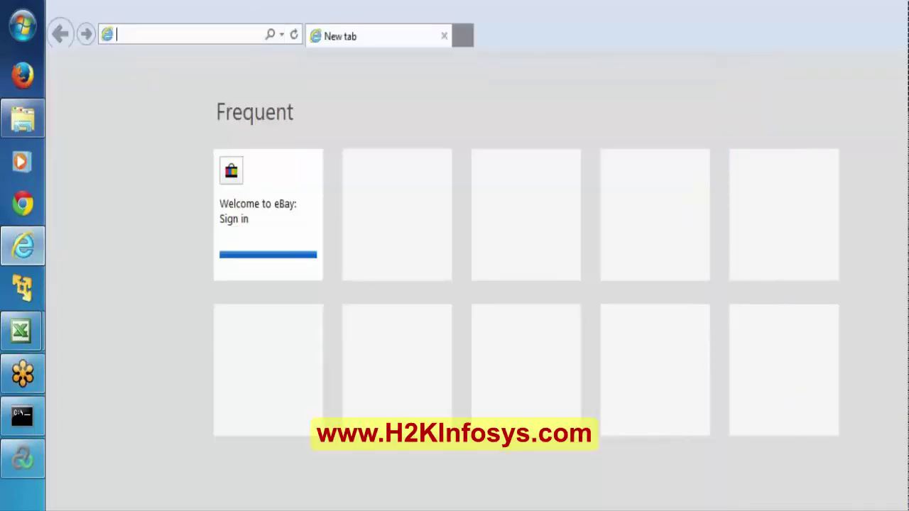
pyautogui.write('http://127.0.0.1:1080/WebTours/index.htm')
pyautogui.press('Return')
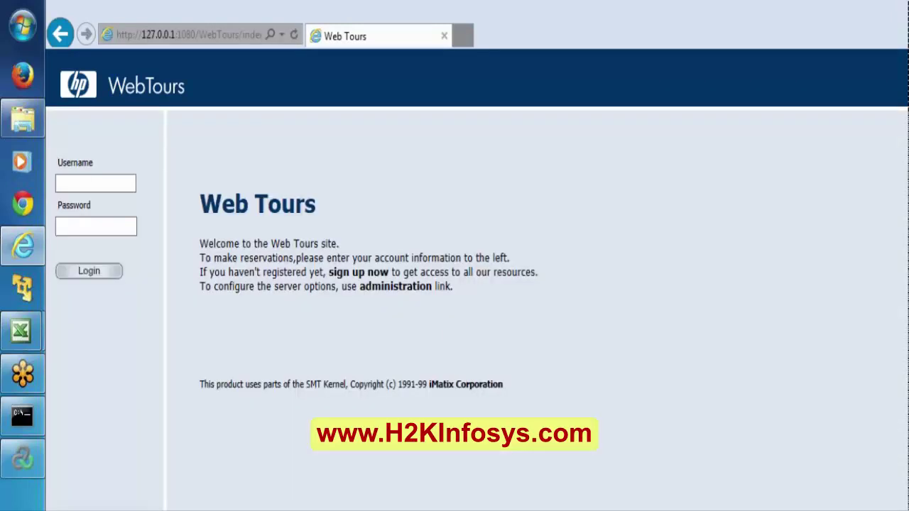
pyautogui.click(405, 291)
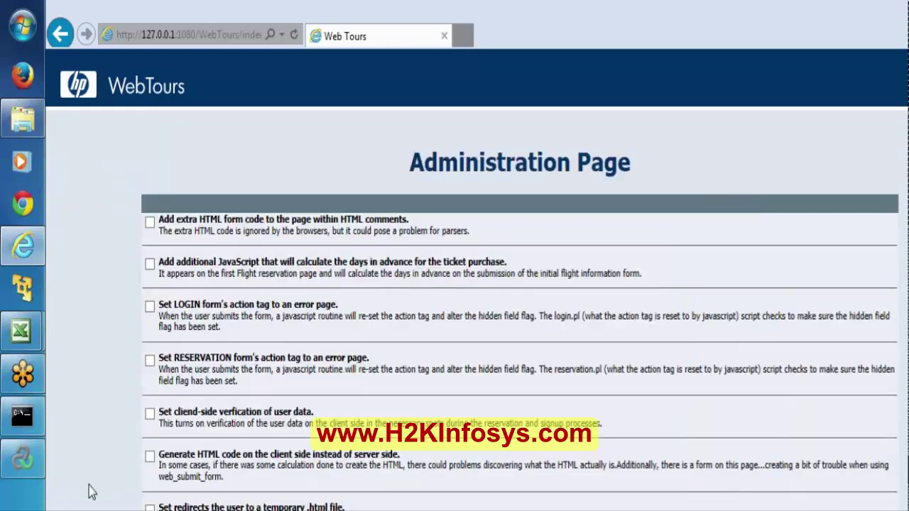
pyautogui.scroll(-3, 90, 491)
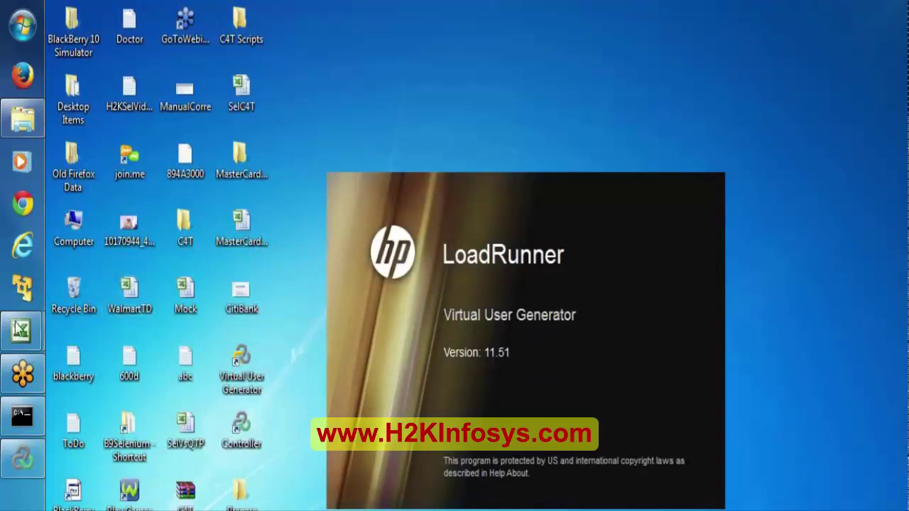
# Create a single-protocol Web - HTTP/HTML script named WTCreateorder in Virtual User Generator.
pyautogui.click(21, 330)
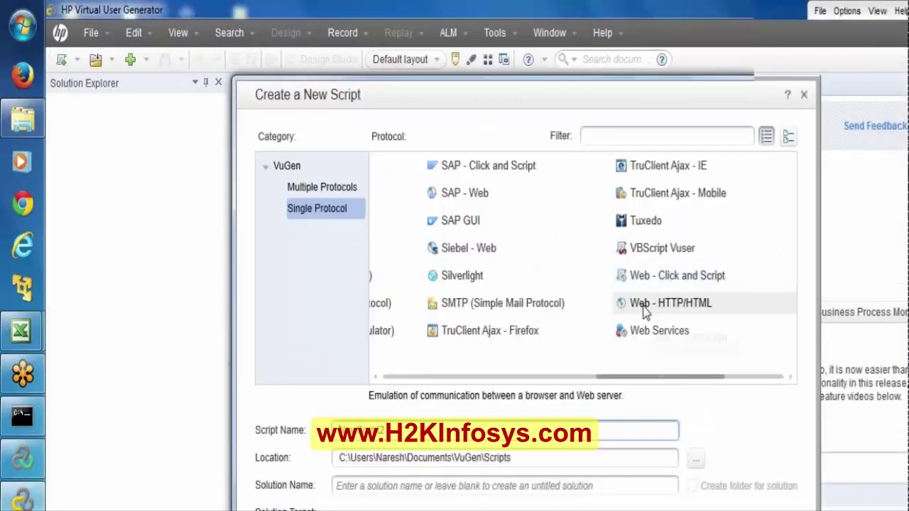
pyautogui.click(643, 311)
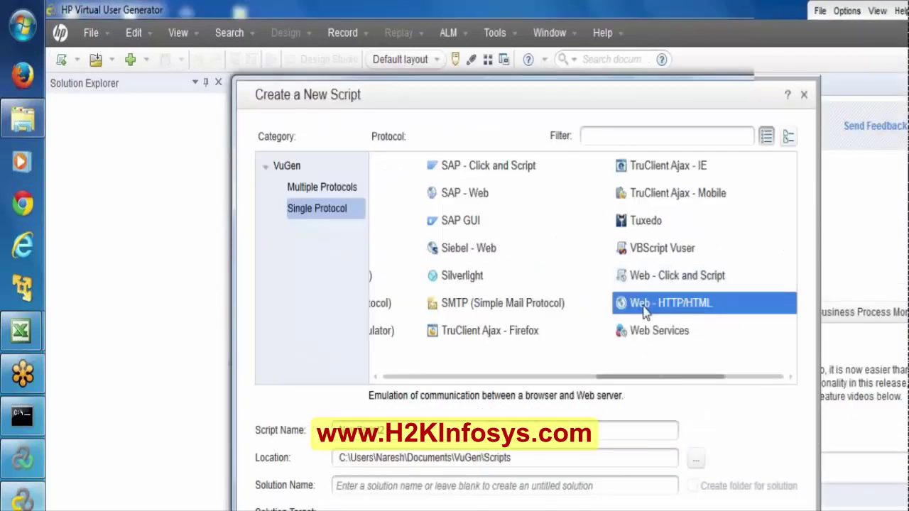
pyautogui.click(441, 432)
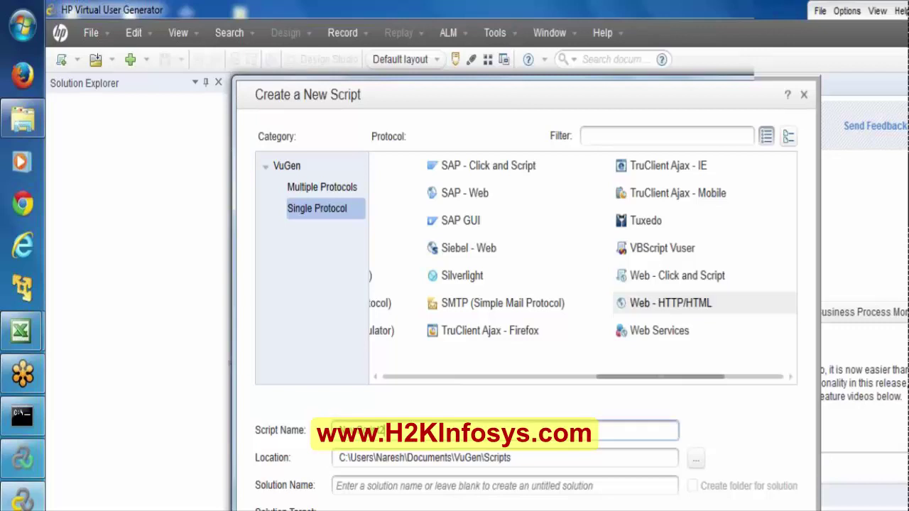
pyautogui.hotkey('ctrl', 'a')
pyautogui.write('WeTours')
pyautogui.press('Escape')
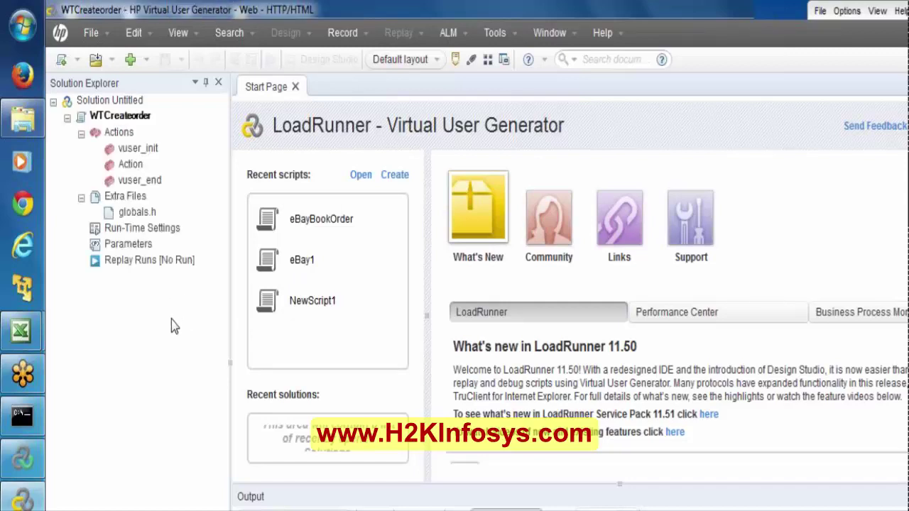
# Open the Action section of the WTCreateorder script and switch to the B01LR workbook in Excel.
pyautogui.doubleClick(126, 164)
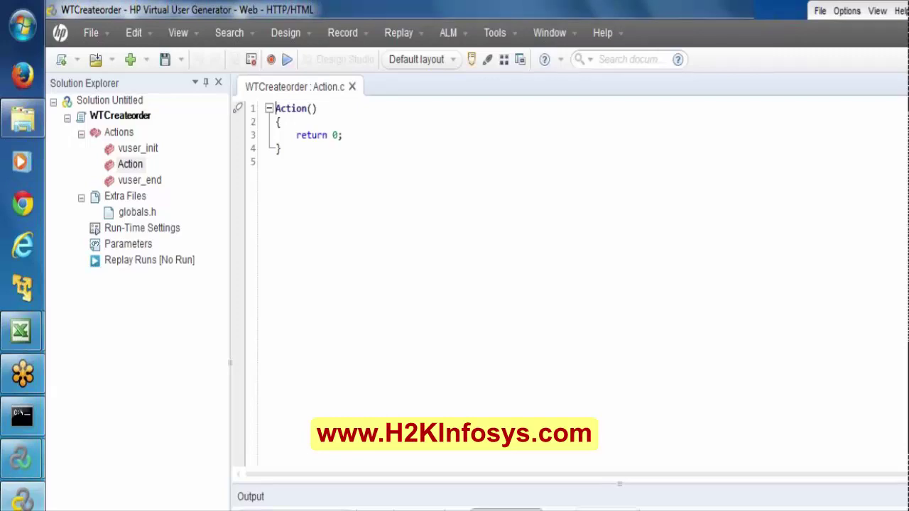
pyautogui.moveTo(21, 330)
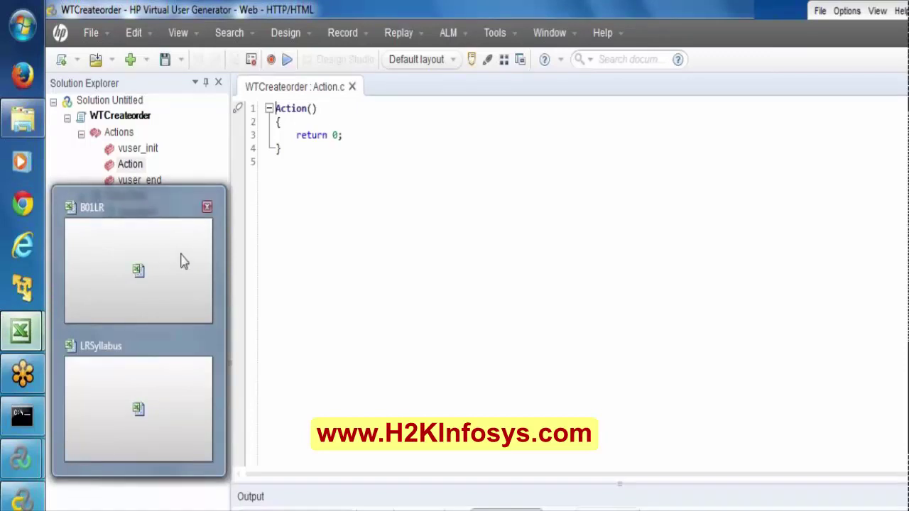
pyautogui.click(182, 261)
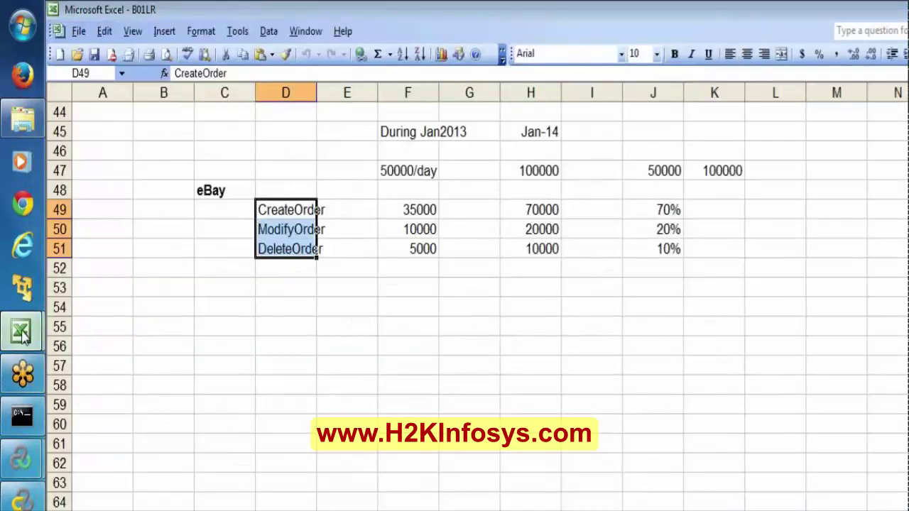
# Switch to the second LoadRunner Controller window and dismiss its driver initialization error.
pyautogui.moveTo(12, 463)
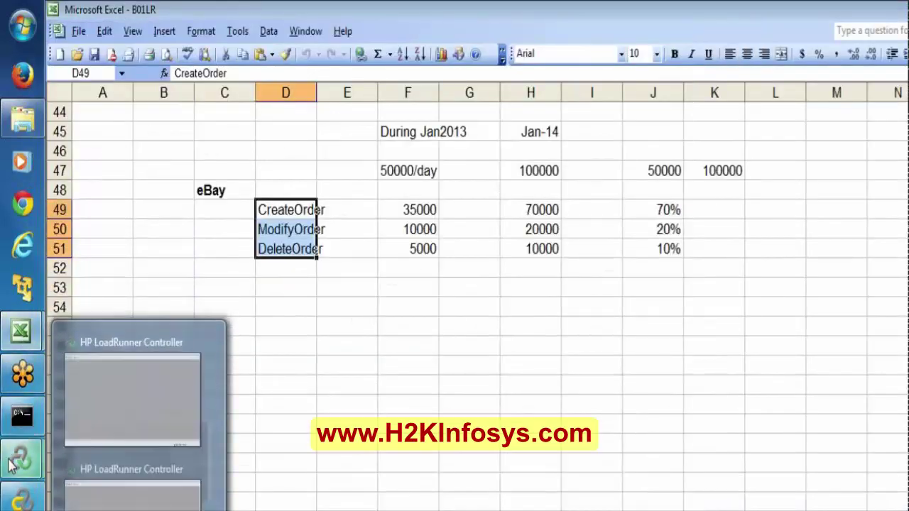
pyautogui.click(107, 490)
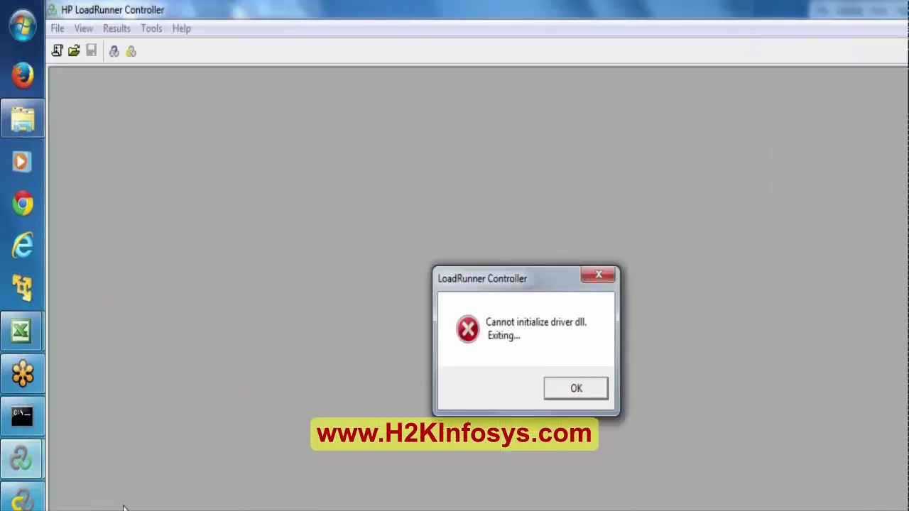
pyautogui.click(574, 388)
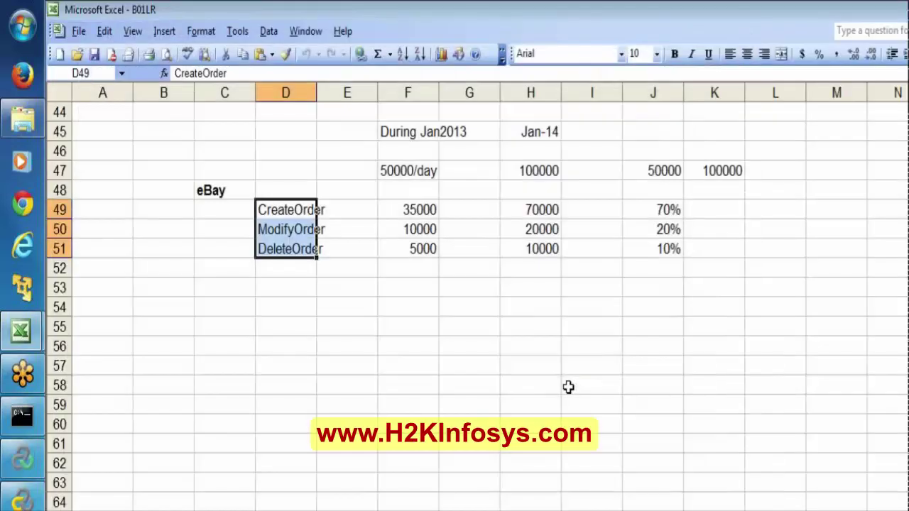
# Return to Virtual User Generator and close the remaining LoadRunner Controller window.
pyautogui.click(3, 476)
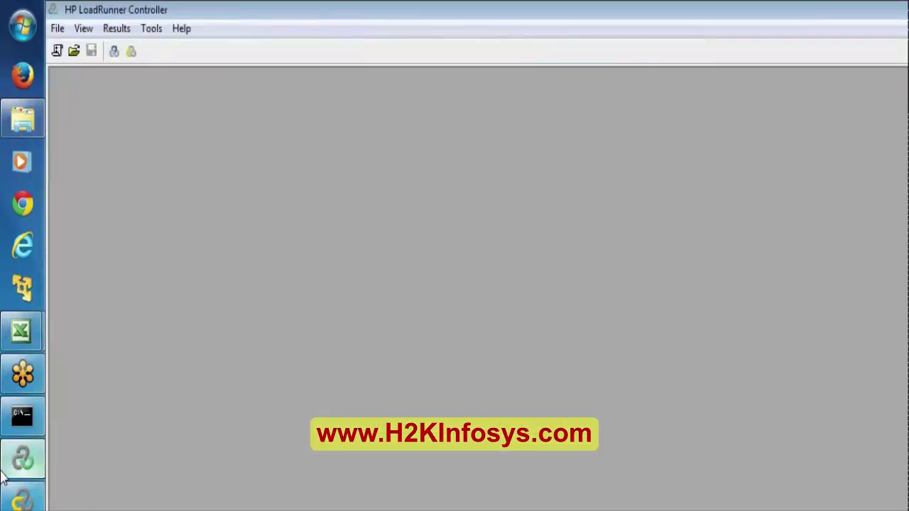
pyautogui.click(3, 478)
pyautogui.click(10, 503)
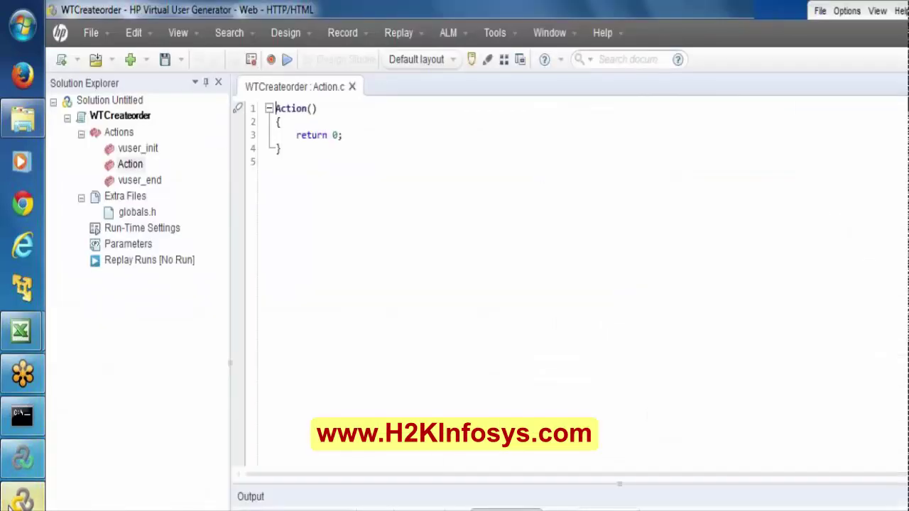
pyautogui.rightClick(22, 458)
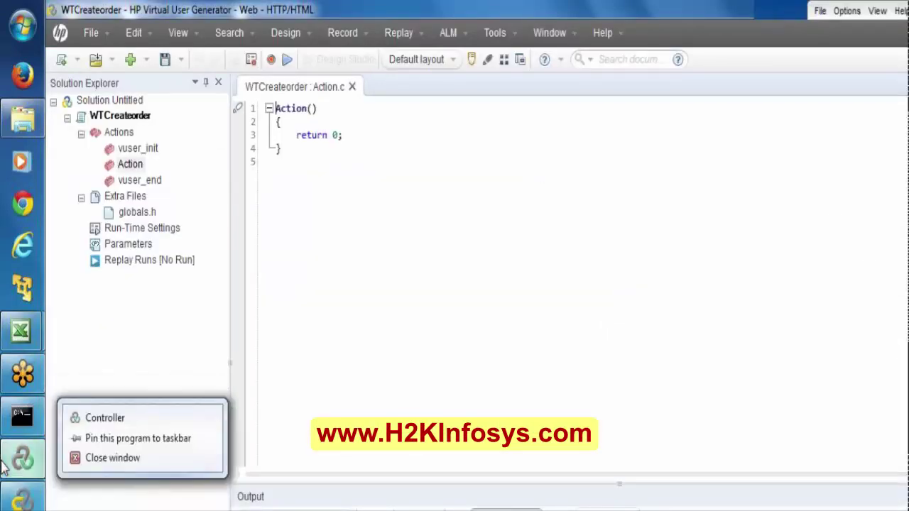
pyautogui.click(120, 459)
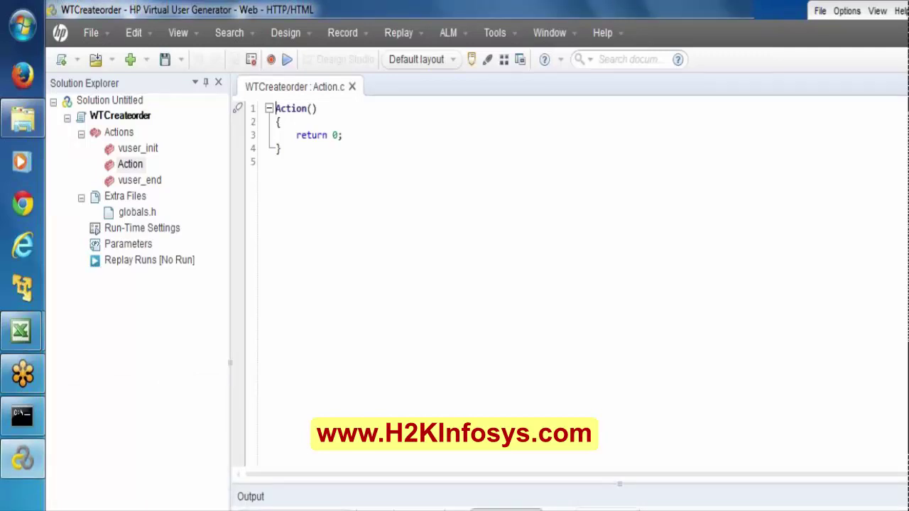
# View the Replay Summary of the WTCreateorder script and return to its Action section.
pyautogui.click(3, 416)
pyautogui.click(3, 415)
pyautogui.click(93, 262)
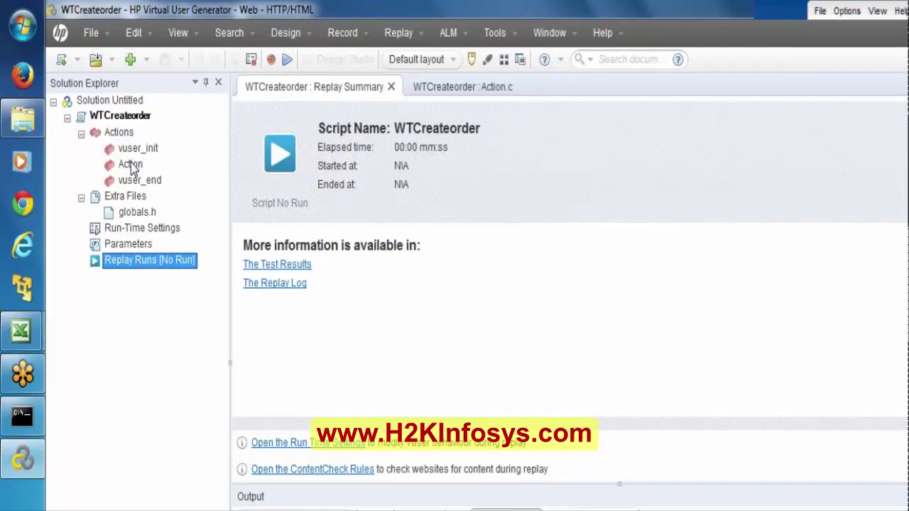
pyautogui.click(132, 164)
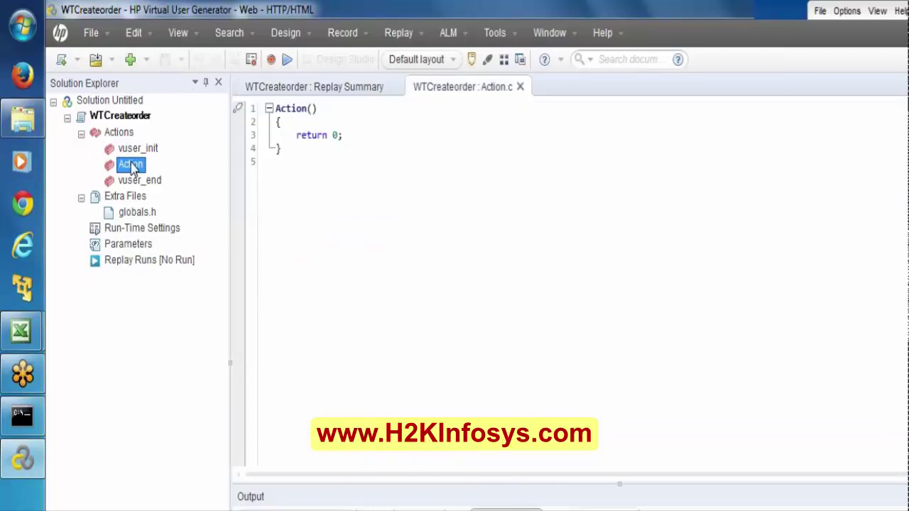
pyautogui.click(274, 62)
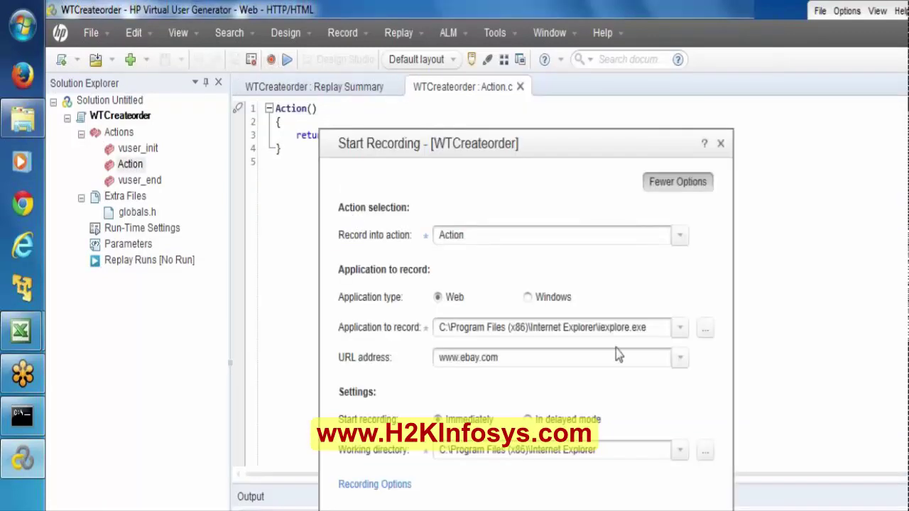
pyautogui.click(522, 347)
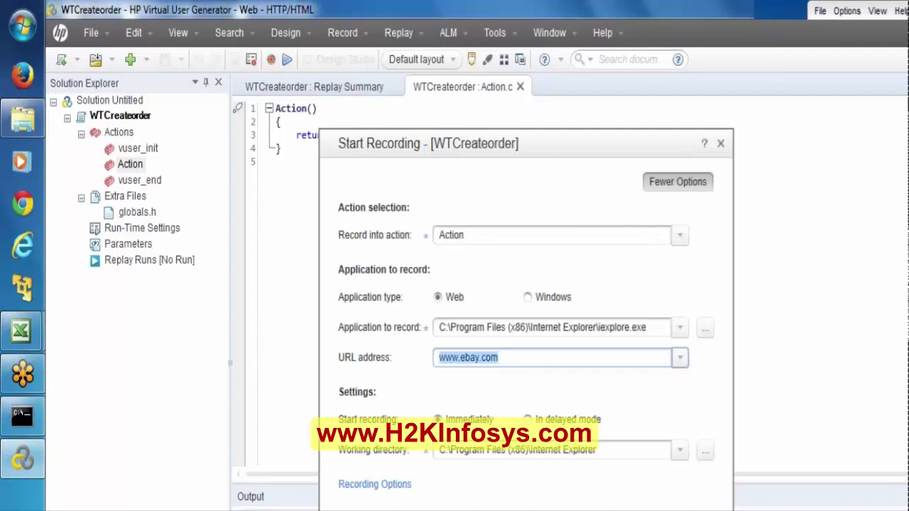
pyautogui.write('http://127.0.0.1:1080/WebTours/index.htm')
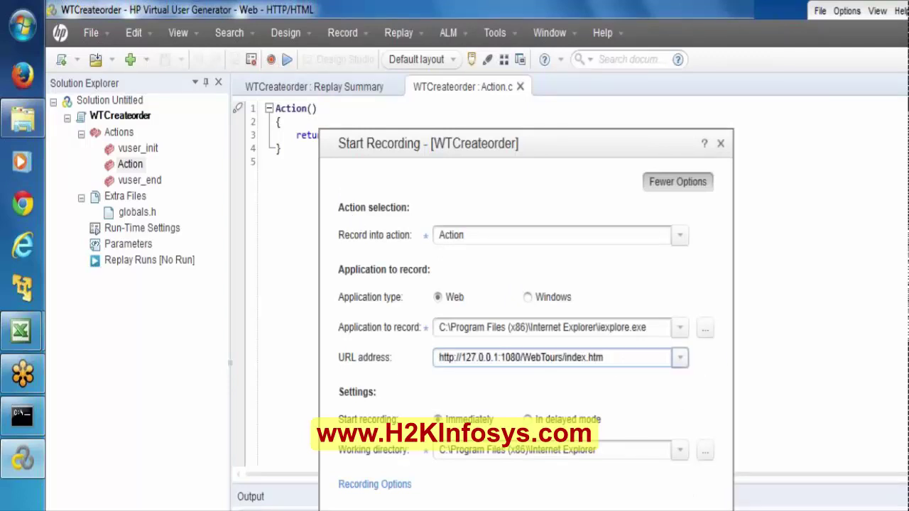
pyautogui.click(678, 240)
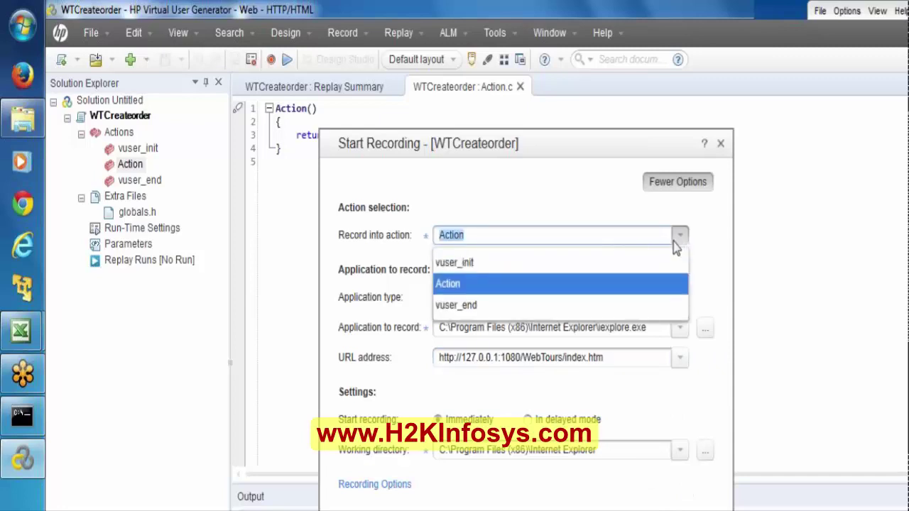
pyautogui.click(489, 252)
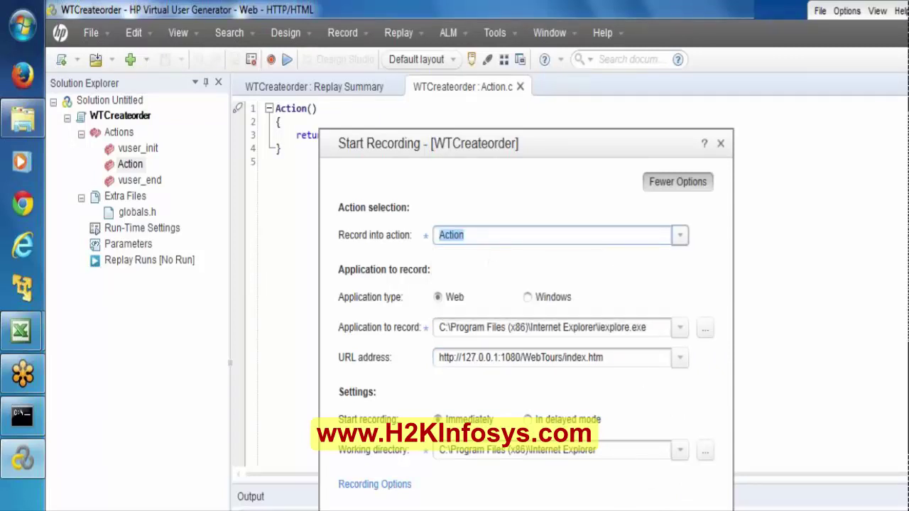
pyautogui.press('Escape')
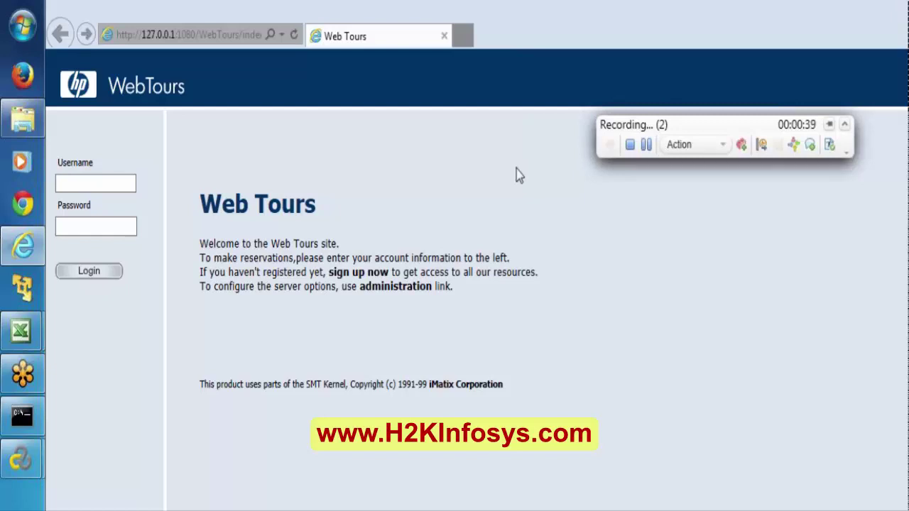
# Submit the Web Tours login with the account username and password, and stop the recording.
pyautogui.click(90, 184)
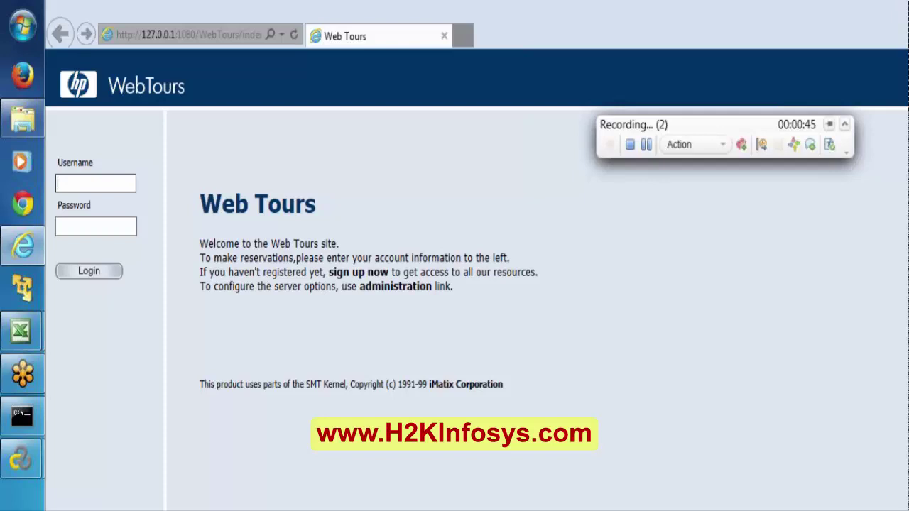
pyautogui.write('jojo')
pyautogui.press('Tab')
pyautogui.write('b')
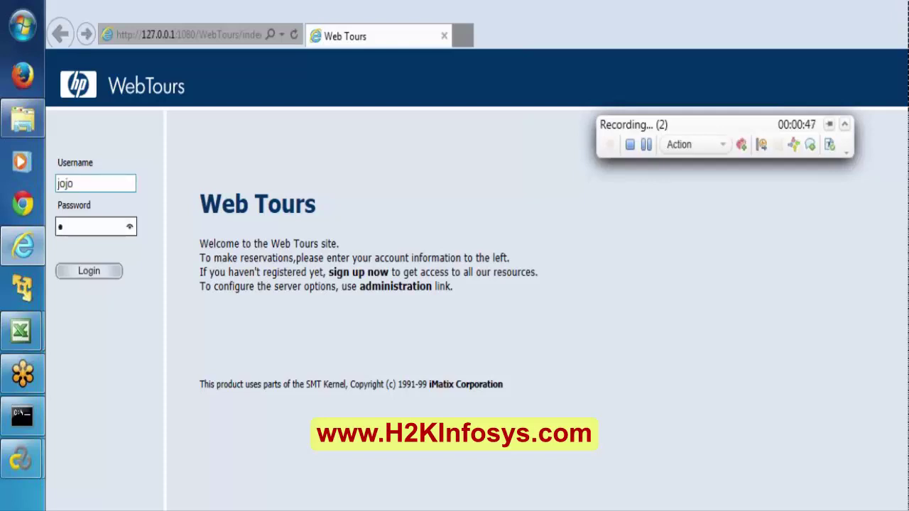
pyautogui.write('ean')
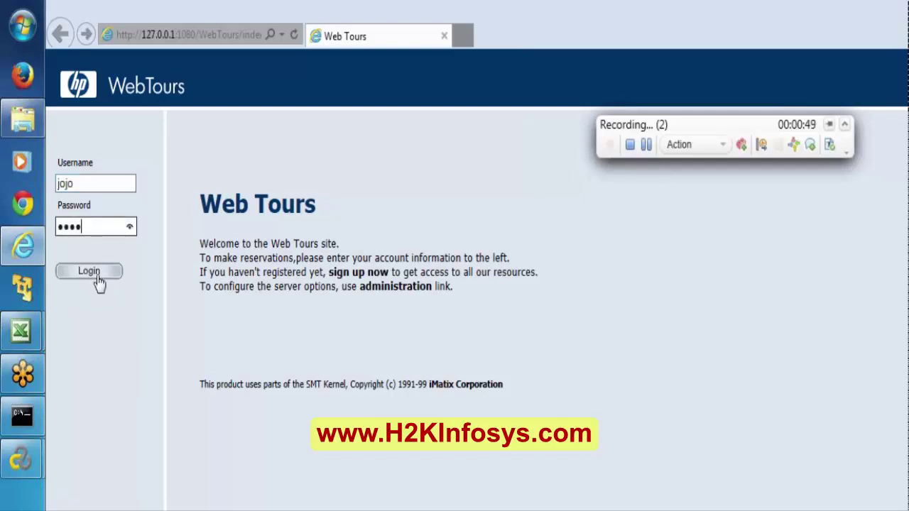
pyautogui.click(98, 280)
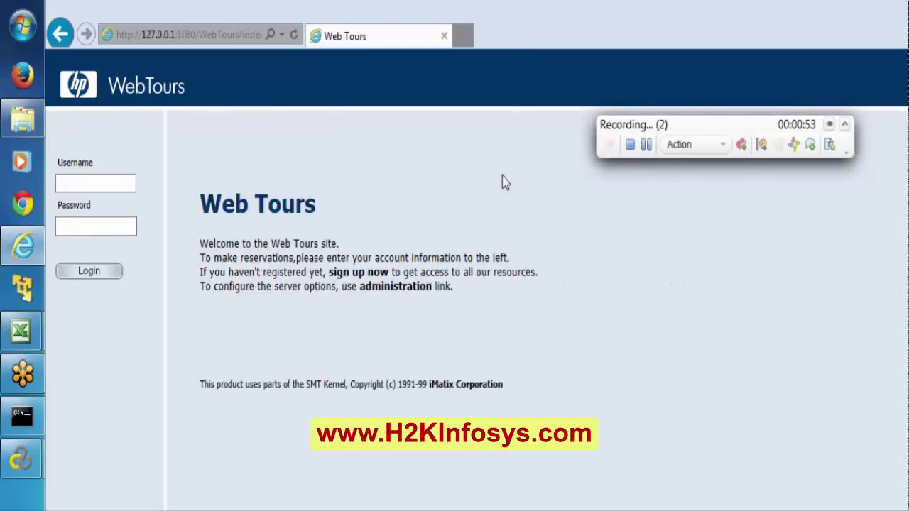
pyautogui.click(630, 144)
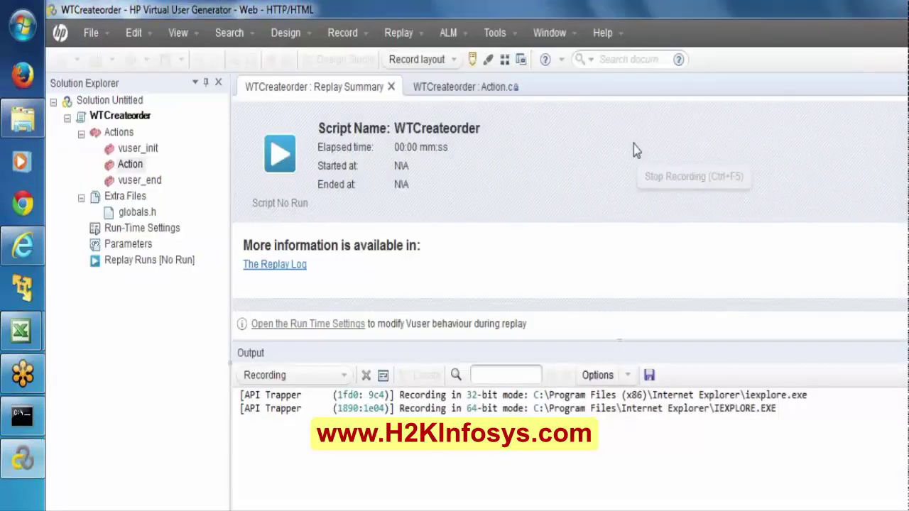